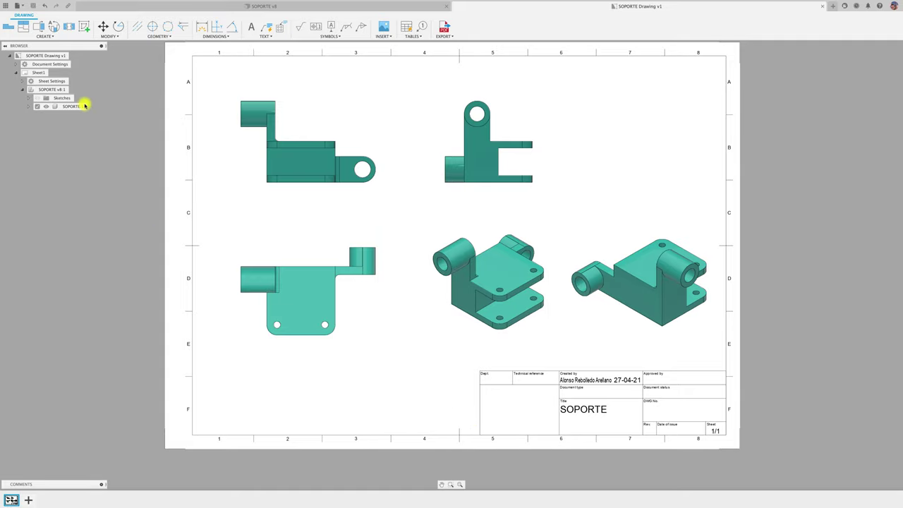
- Expand Document Settings and Sheet1's Sheet Settings in the Browser to reveal the A3 sheet size
left_click(16, 65)
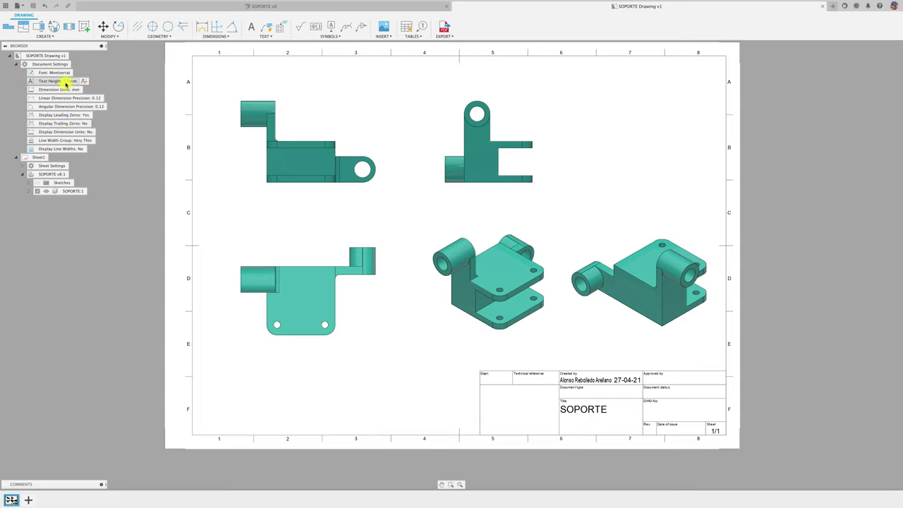
left_click(15, 158)
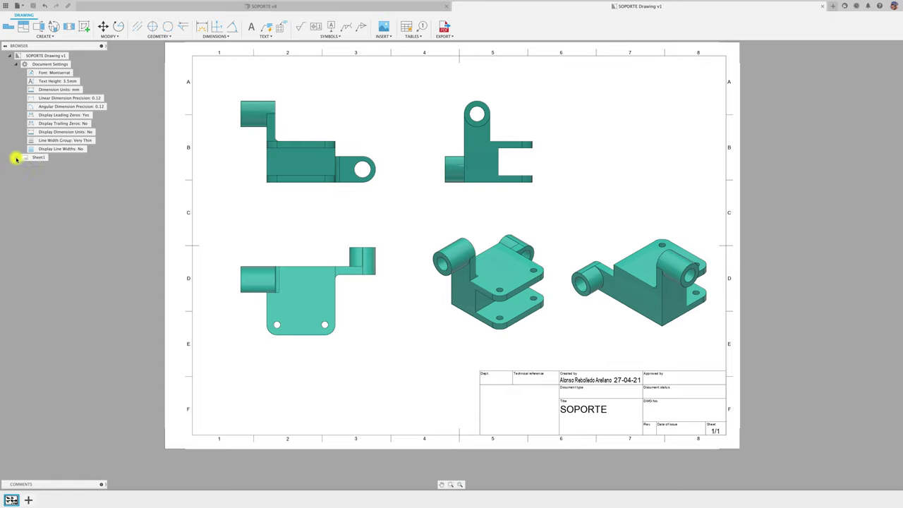
left_click(16, 158)
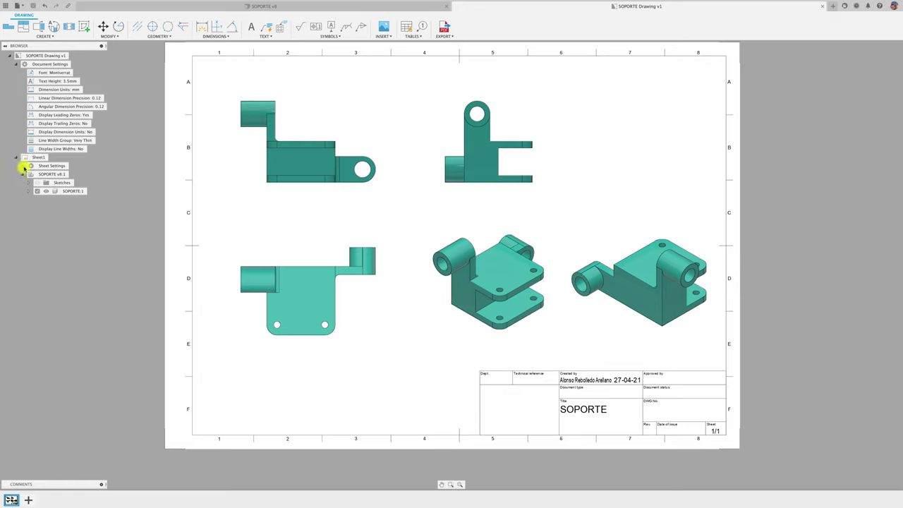
left_click(22, 166)
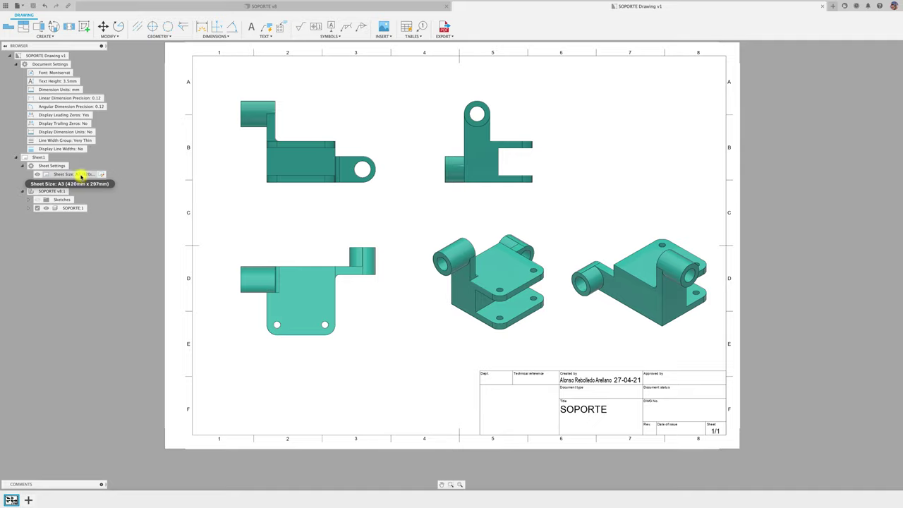
left_click(82, 175)
left_click(103, 175)
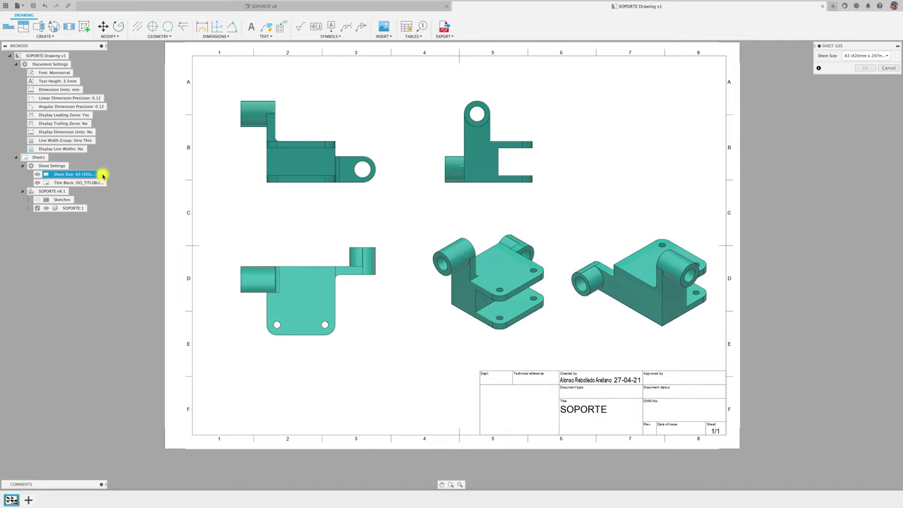
left_click_drag(852, 44, 345, 97)
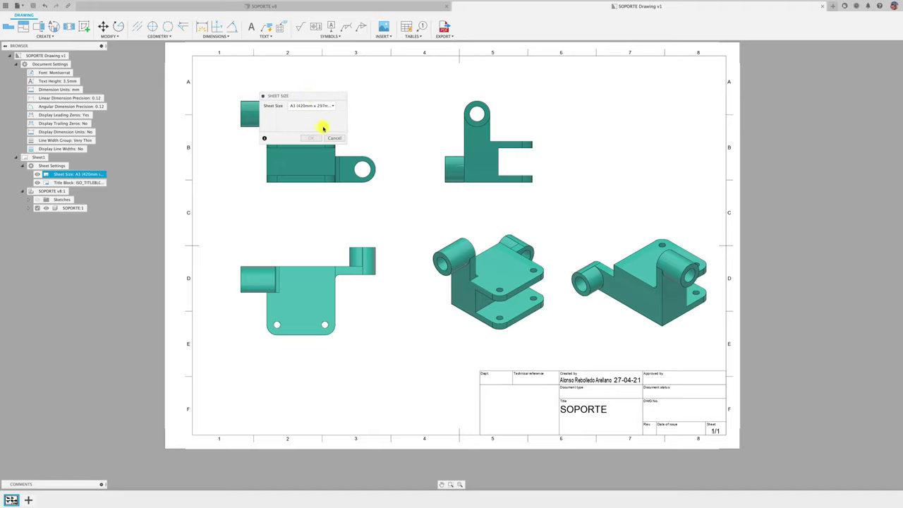
left_click(332, 106)
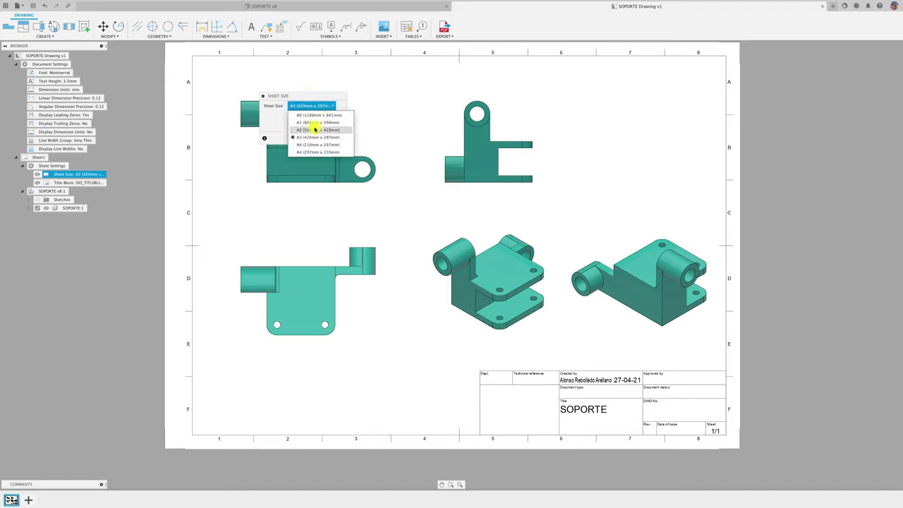
left_click(315, 130)
left_click(310, 138)
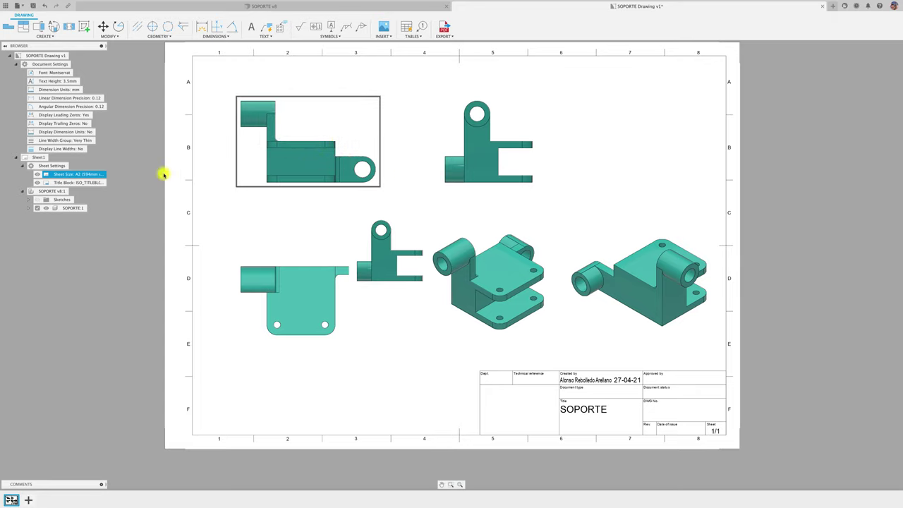
double_click(102, 175)
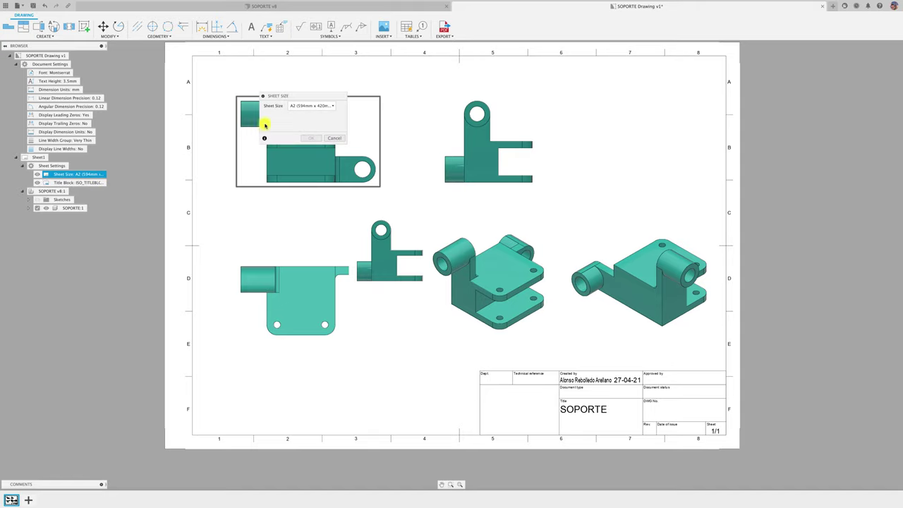
left_click(331, 105)
left_click(324, 115)
left_click(317, 138)
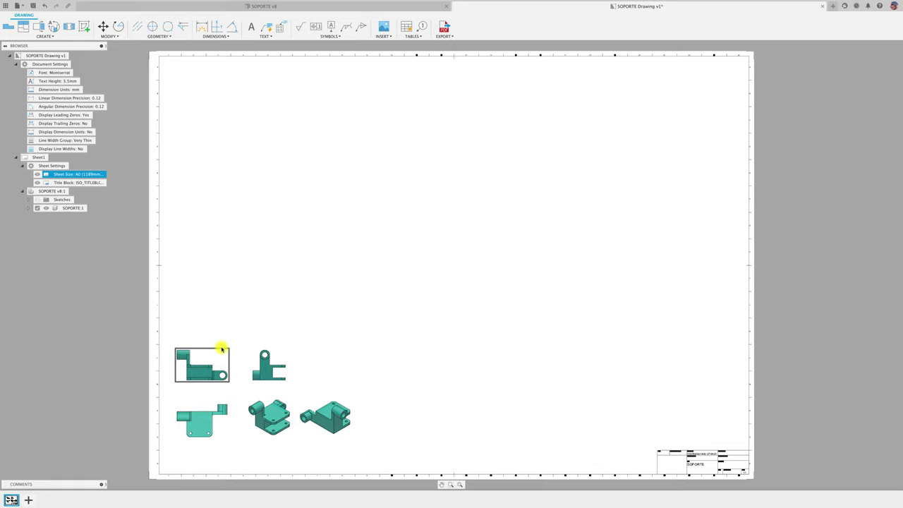
left_click(100, 177)
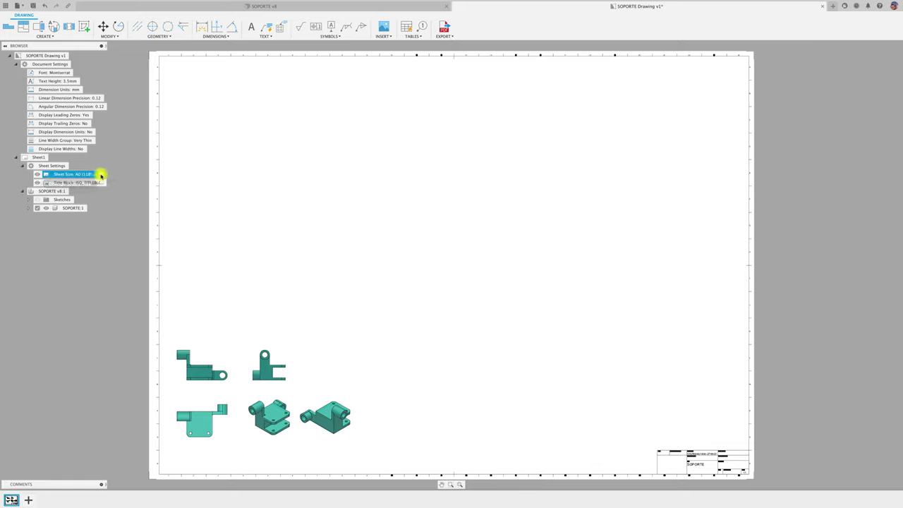
left_click(335, 105)
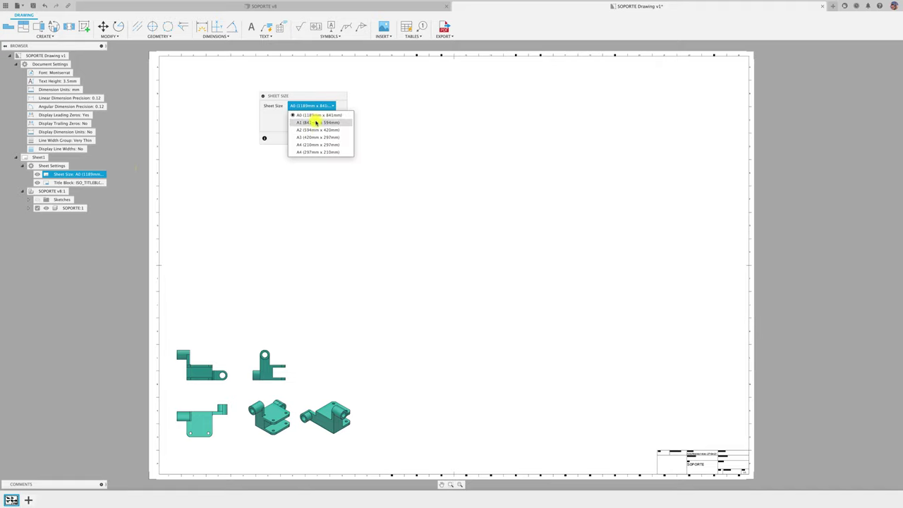
left_click(318, 137)
left_click(314, 138)
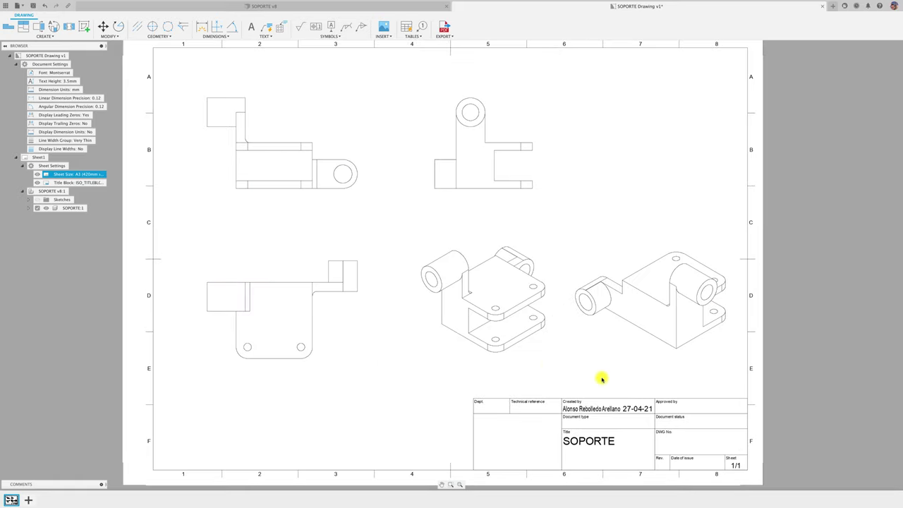
- Zoom and pan the canvas until the lower-right title block fills the view
scroll(601, 379, "up", 2)
middle_click_drag(601, 379, 588, 336)
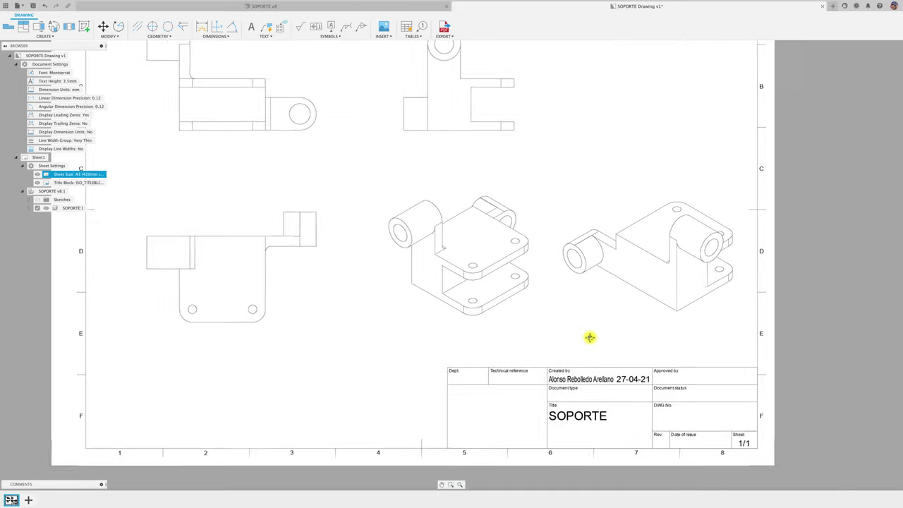
scroll(512, 218, "up", 2)
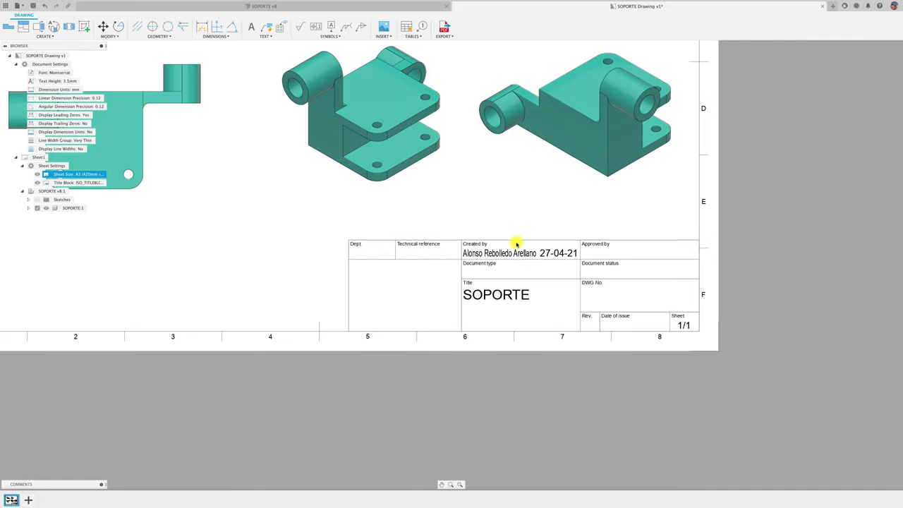
scroll(517, 244, "down", 1)
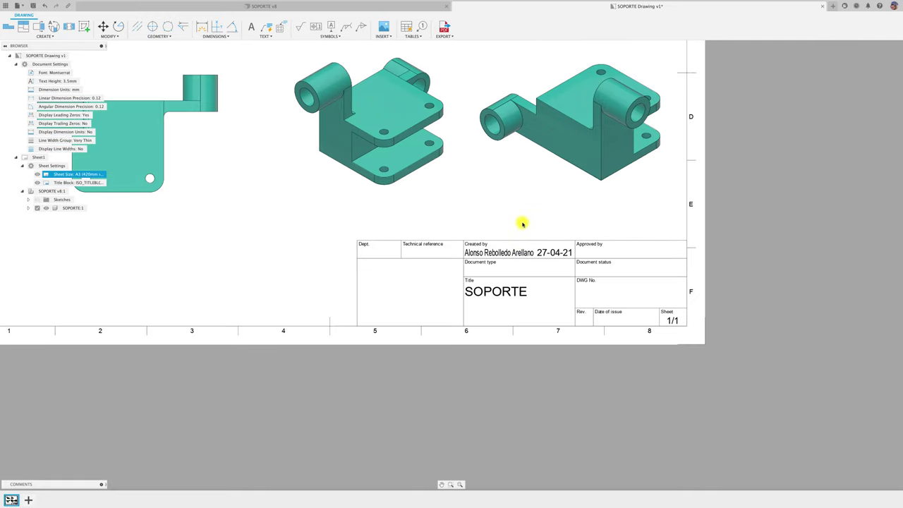
middle_click_drag(522, 224, 493, 214)
scroll(470, 236, "up", 2)
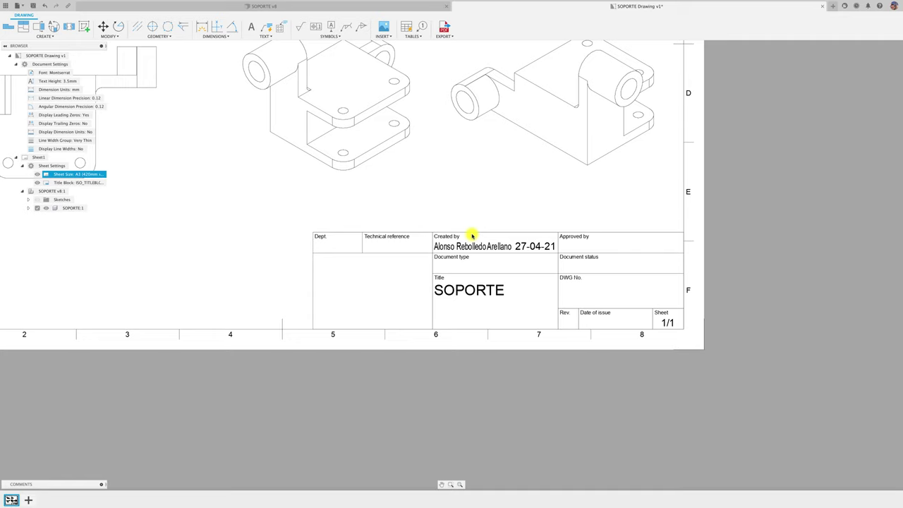
scroll(473, 236, "up", 1)
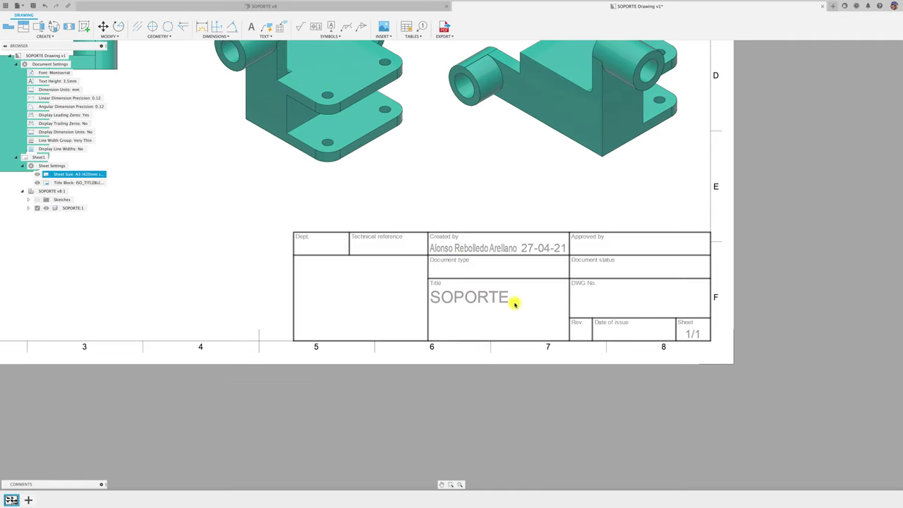
- In the title block, enter department 'Diseño' and document type 'PDF'
double_click(307, 240)
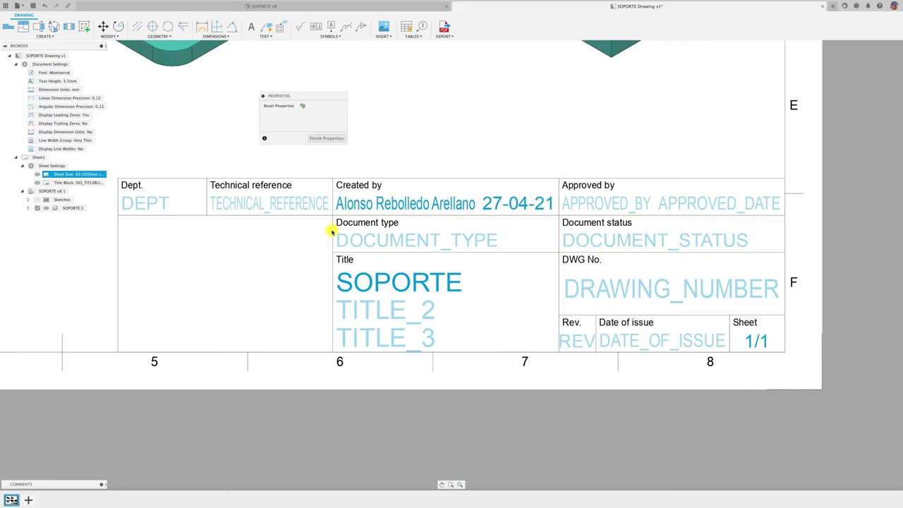
left_click(162, 204)
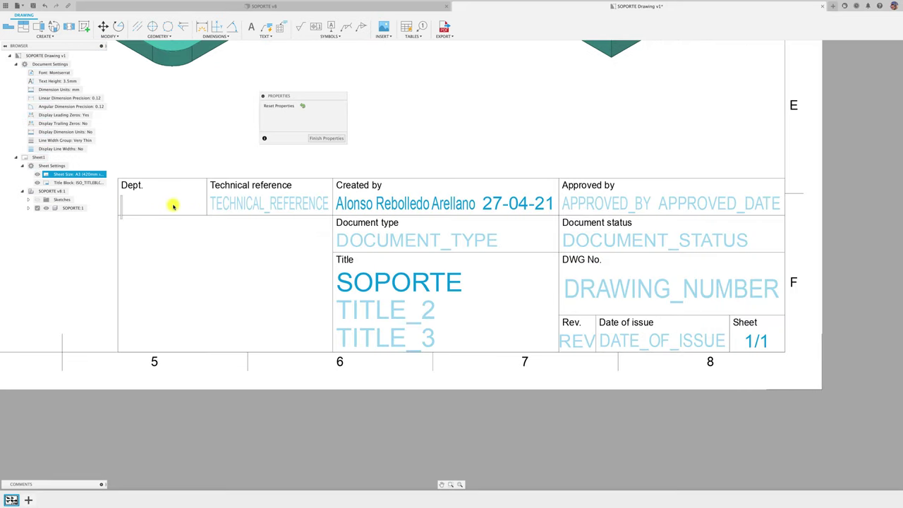
type("Diseño")
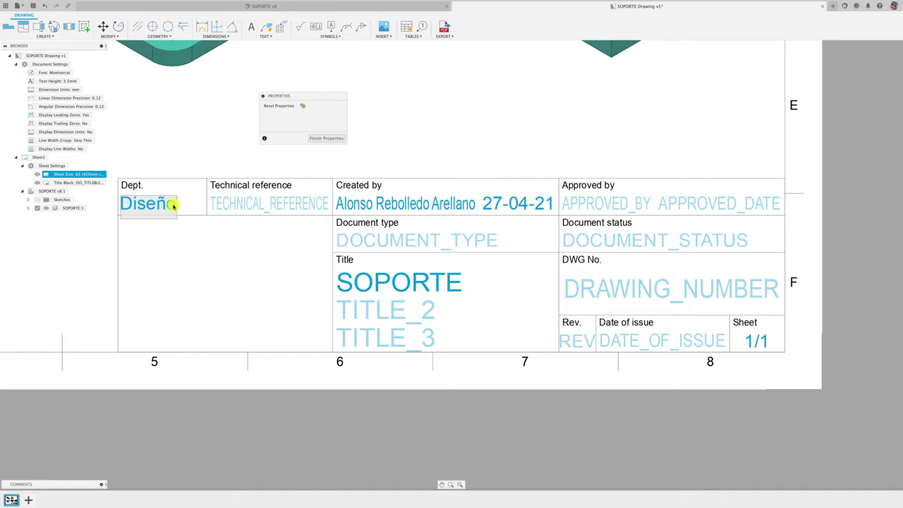
key("Return")
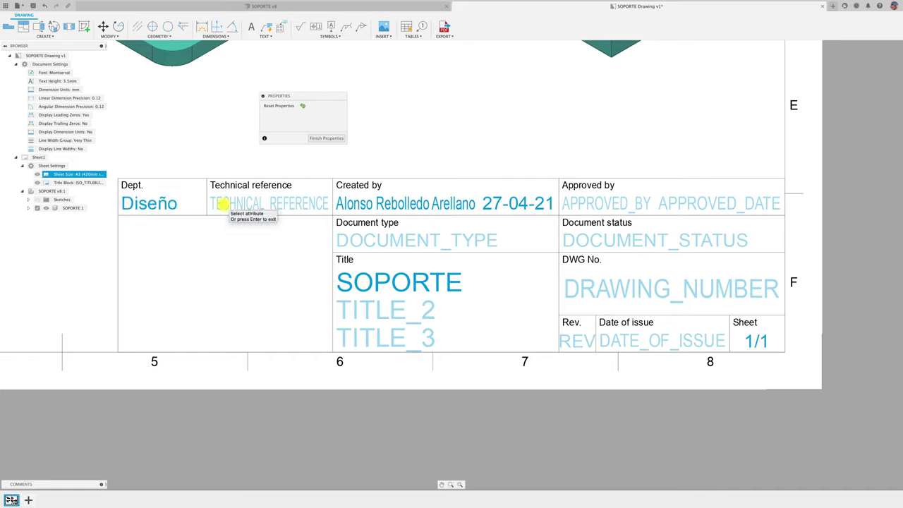
left_click(389, 243)
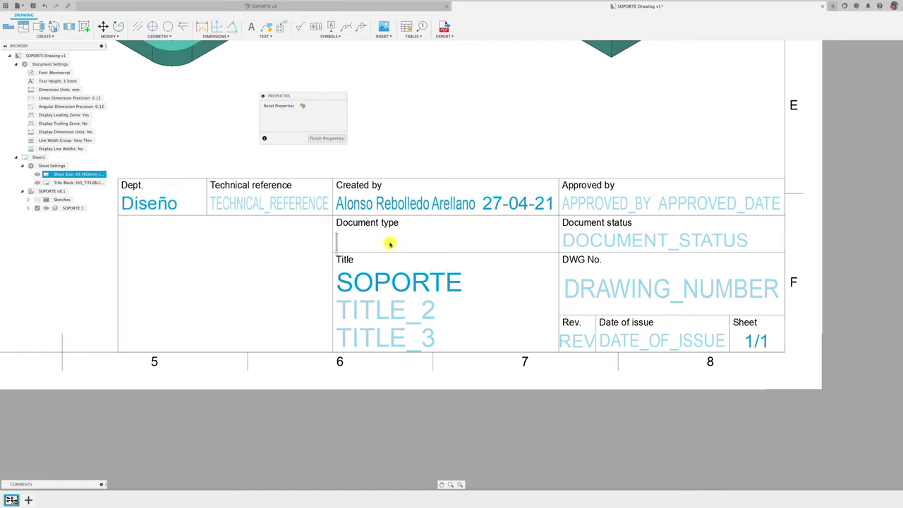
type("PD")
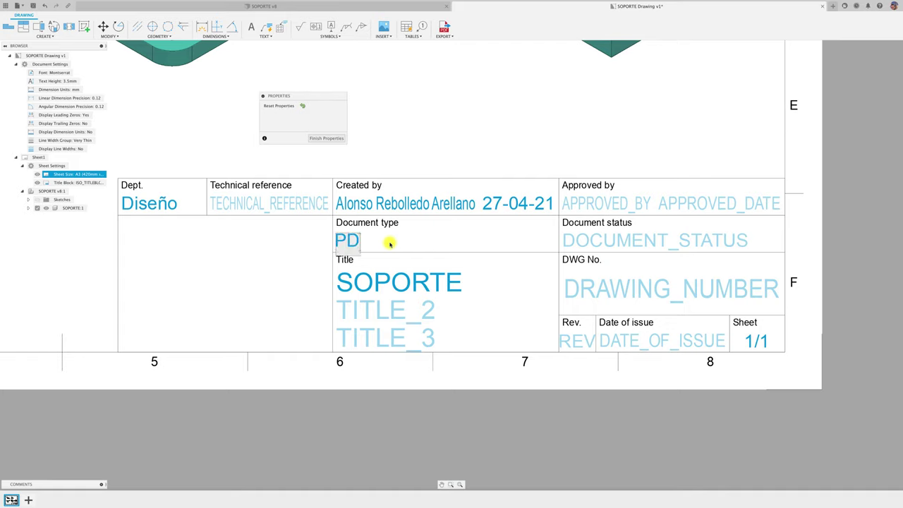
type("F")
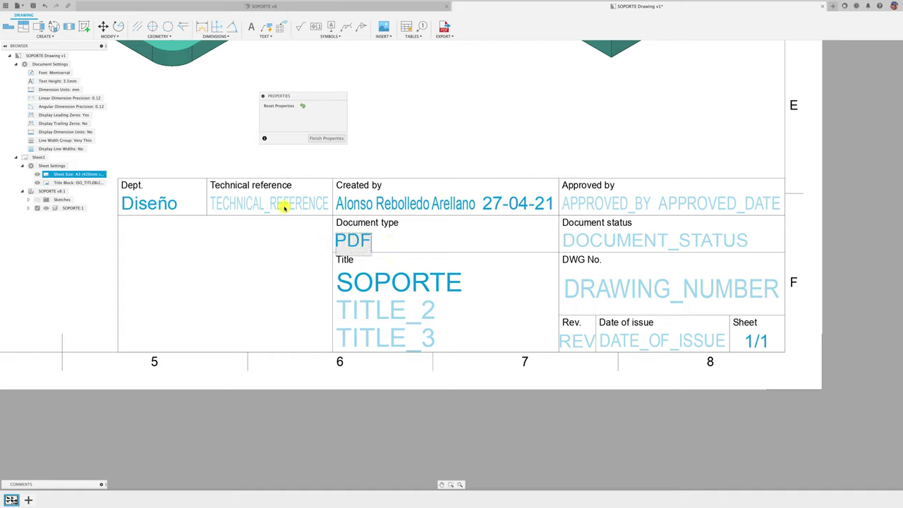
- Enter the approver's name and set Document status to 'Escala las indicadas'
left_click(599, 204)
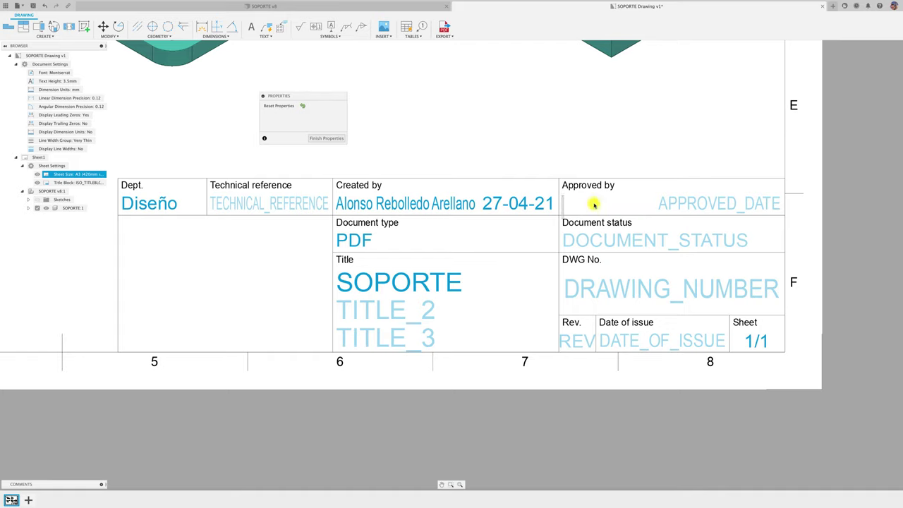
type("Max A")
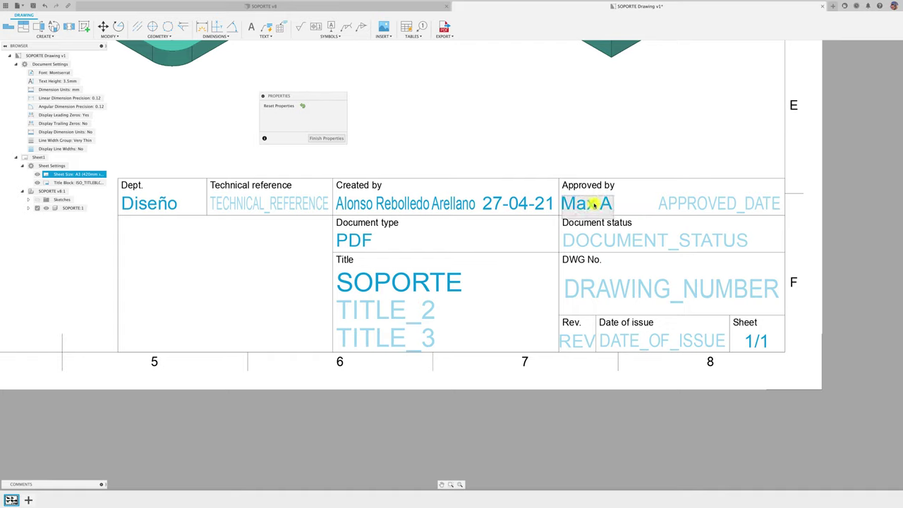
type("revalo")
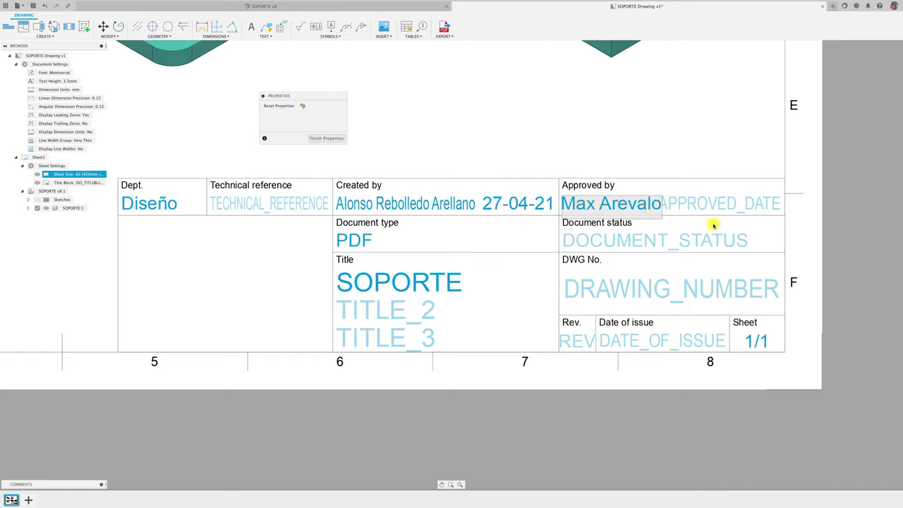
left_click(630, 238)
double_click(621, 242)
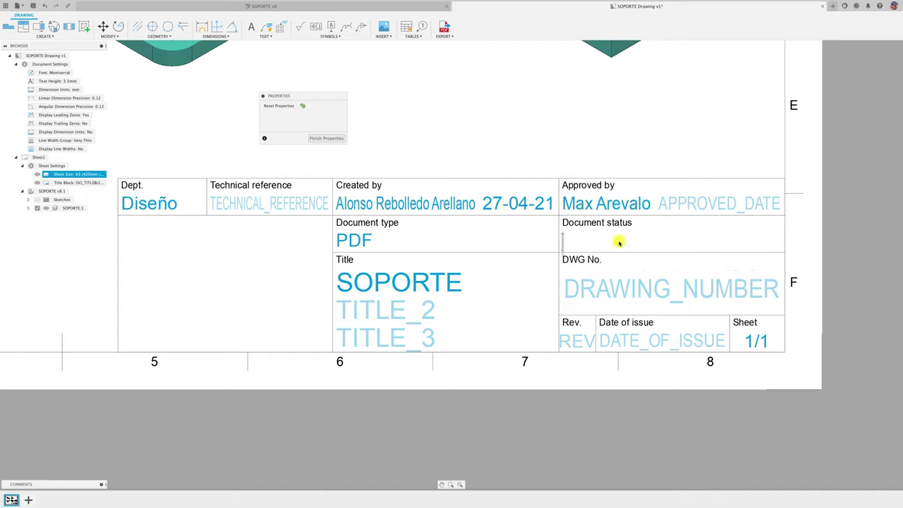
type("Esc")
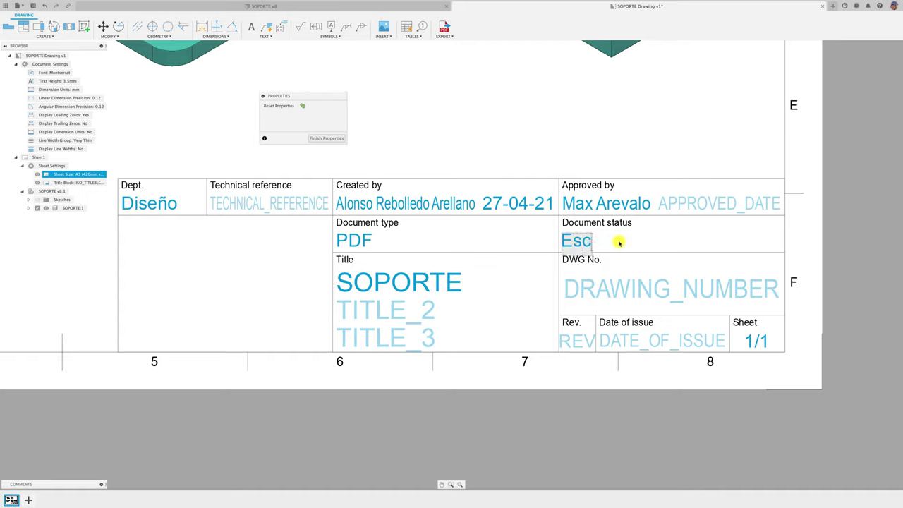
type("ala")
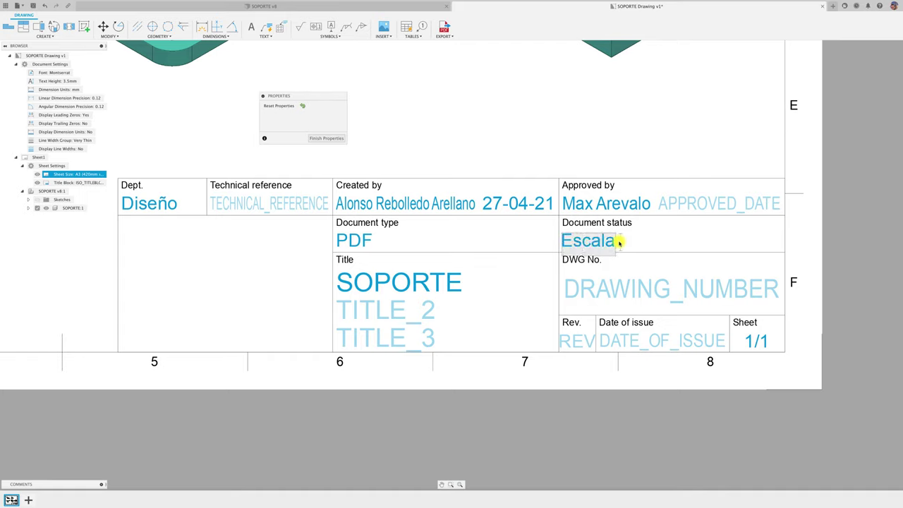
type(" las indicad")
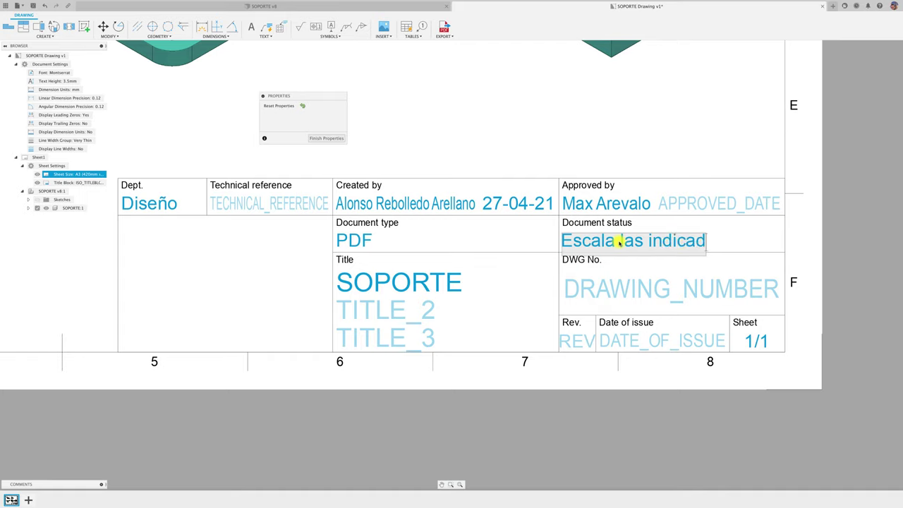
type("as")
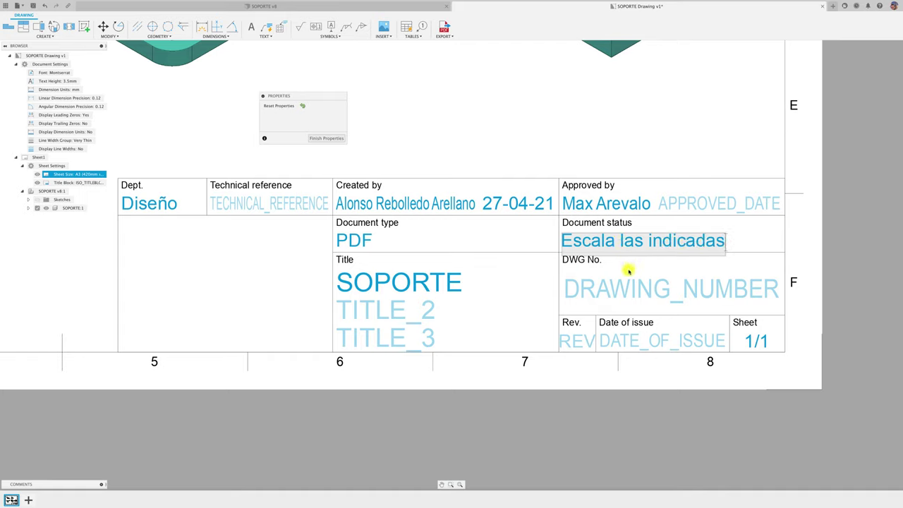
left_click(626, 282)
- Set DWG No. to 1-27042021 and the approval date to 27-04-2021
left_click(621, 286)
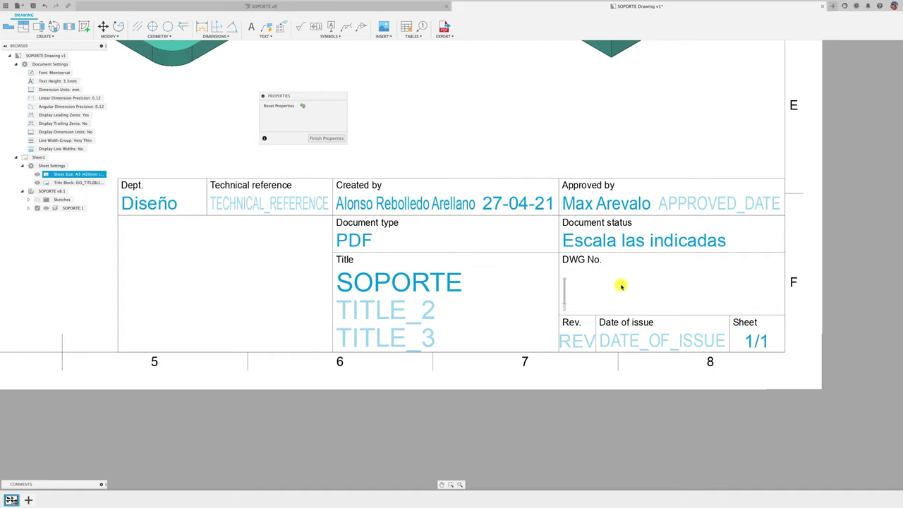
type("1-")
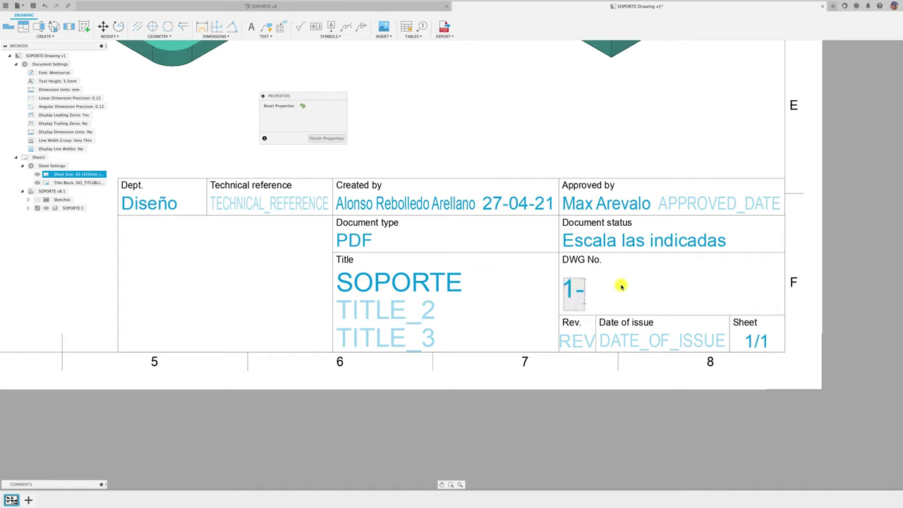
type("27")
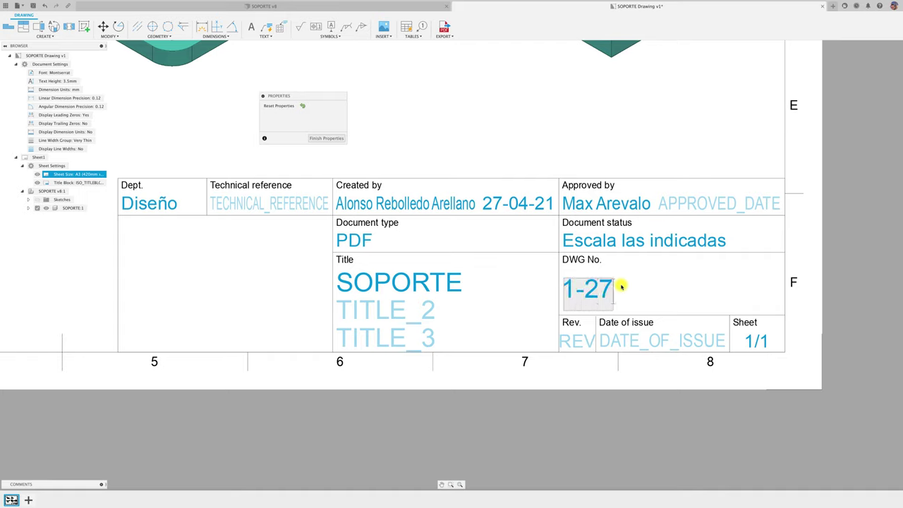
type("0420")
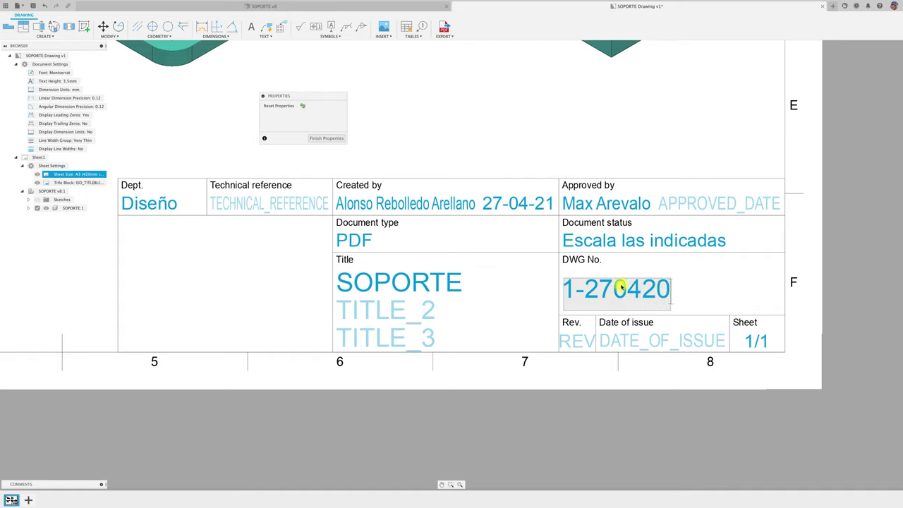
type("21")
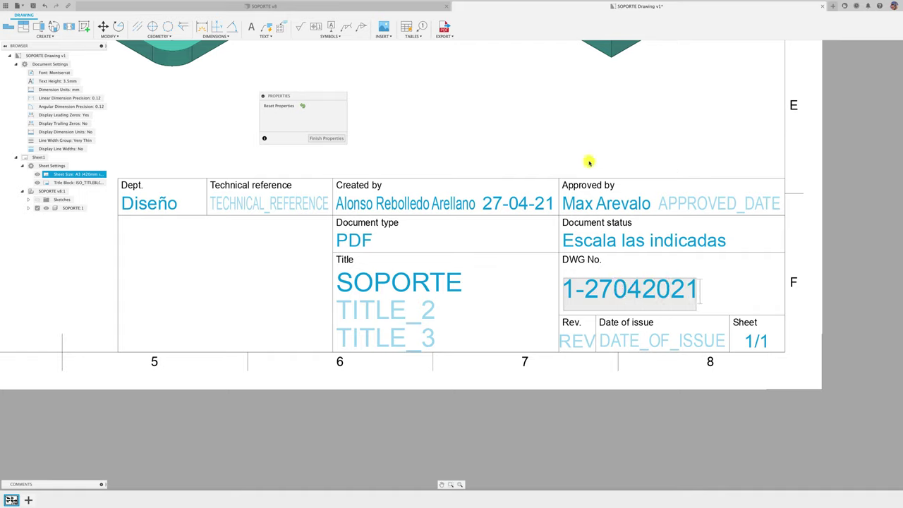
left_click(749, 203)
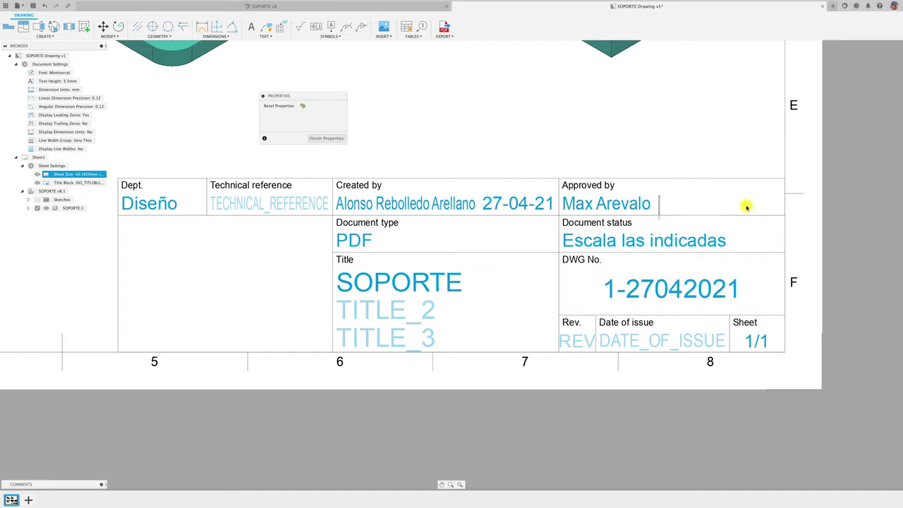
type("27")
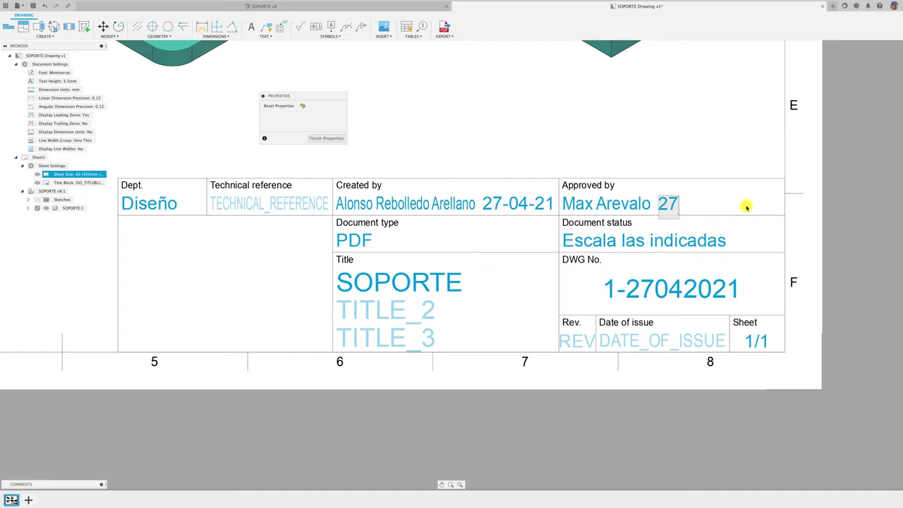
type("-04")
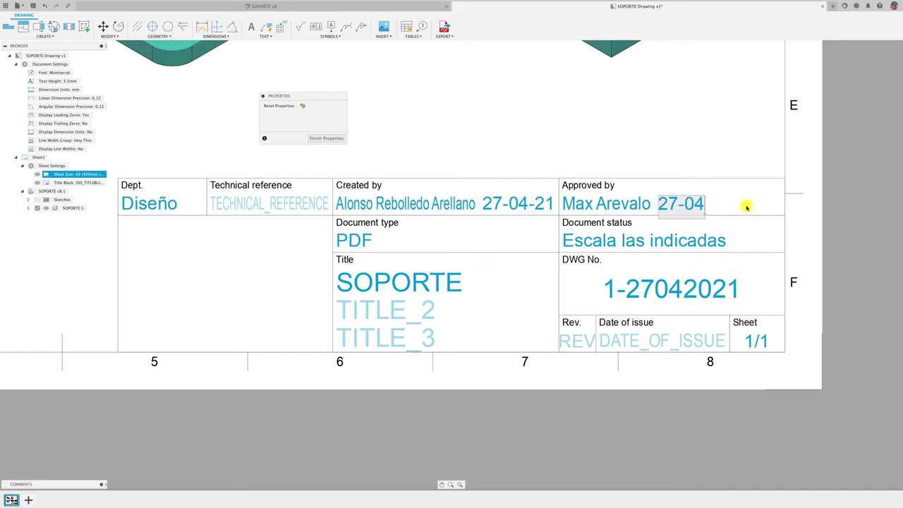
type("-2021")
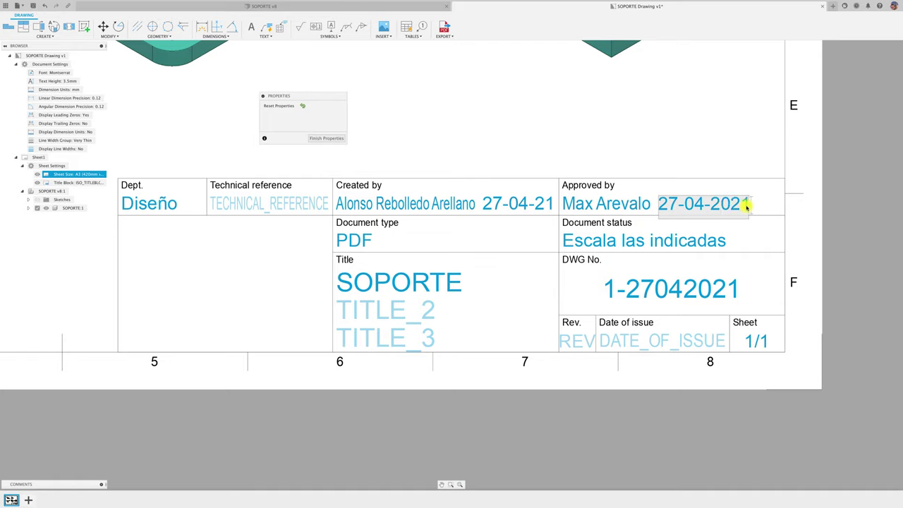
left_click(696, 160)
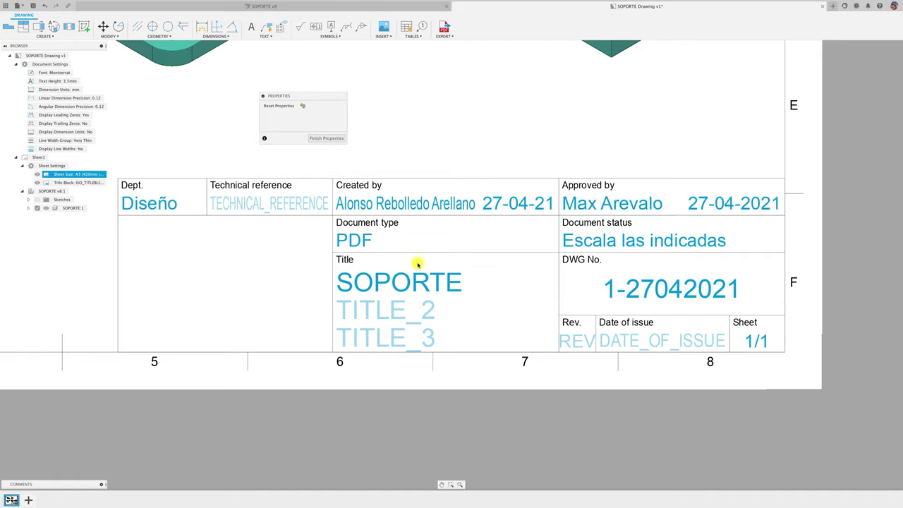
- Set the technical reference to 'FUSION 360/ SOPORTE' and shift the sheet view right
left_click(251, 208)
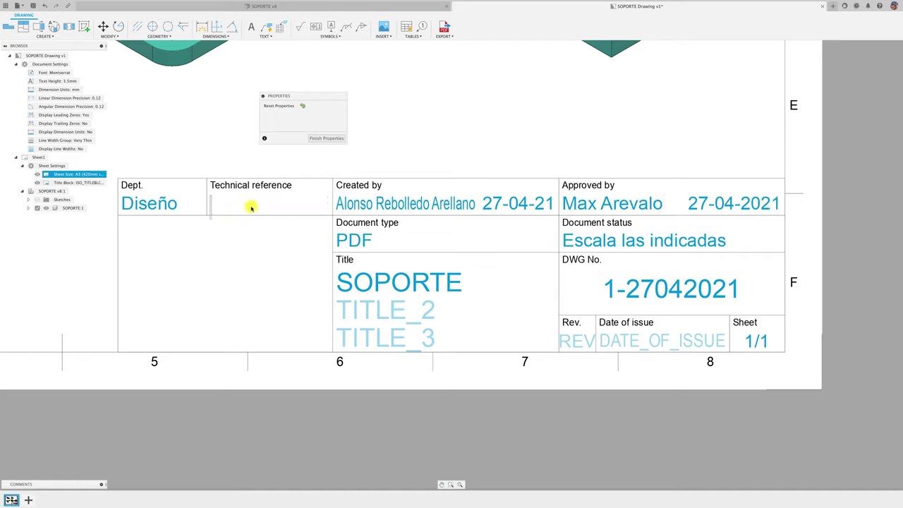
type("FU")
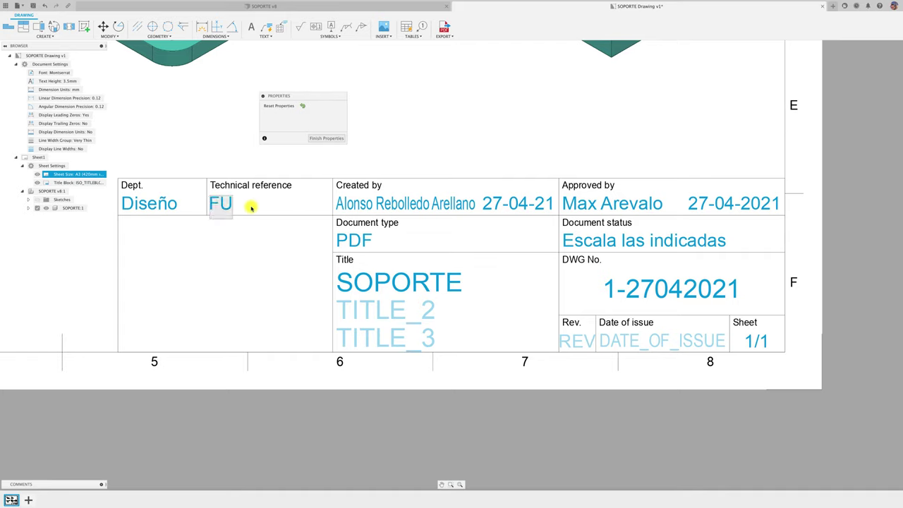
type("SION 36")
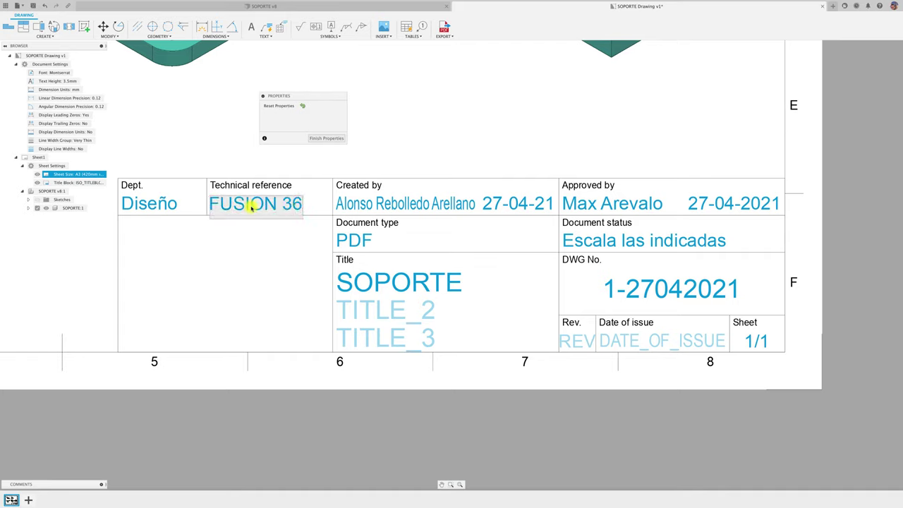
type("0/")
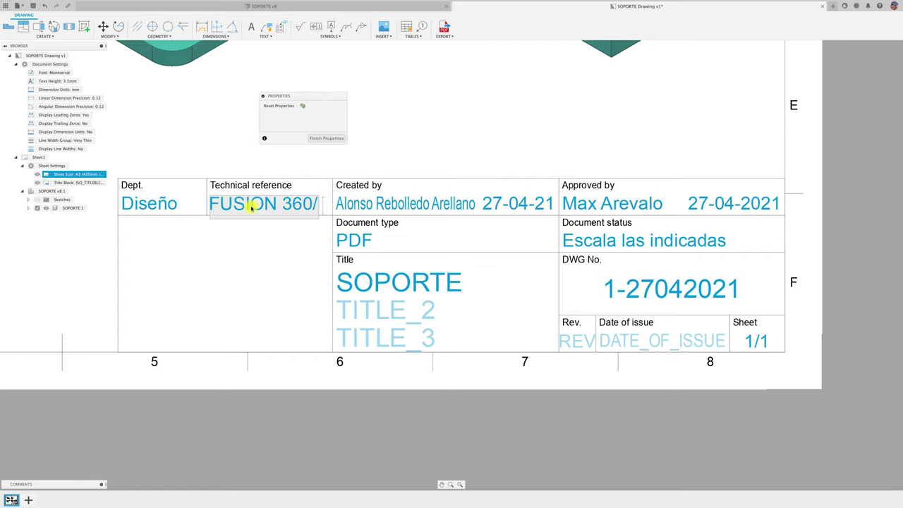
type(" SOPORTE")
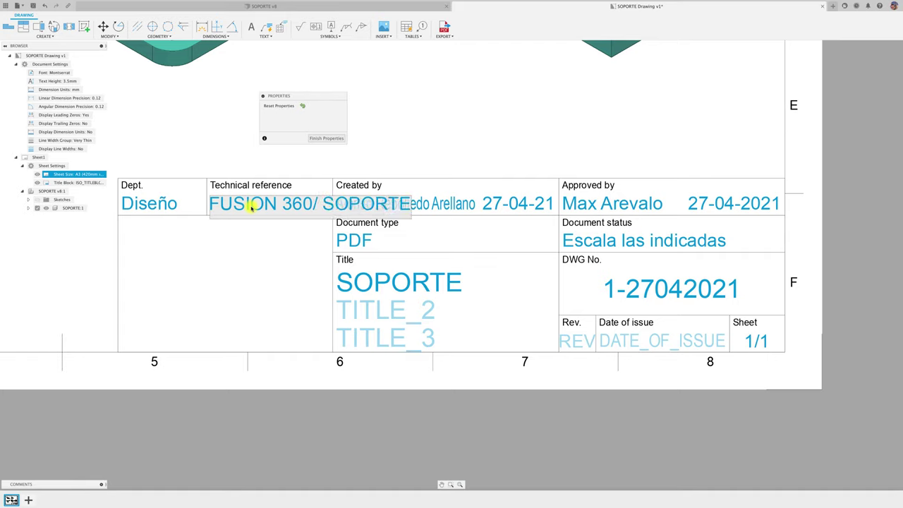
left_click(254, 282)
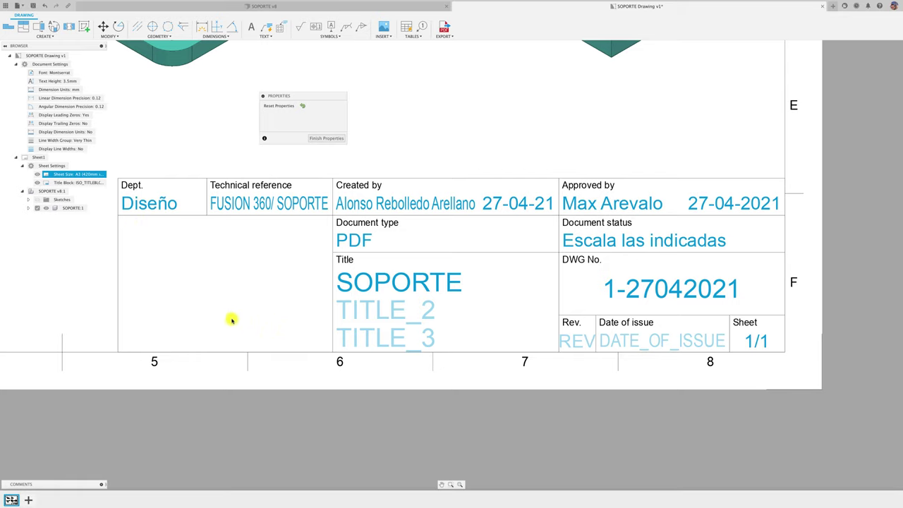
middle_click_drag(296, 307, 470, 313)
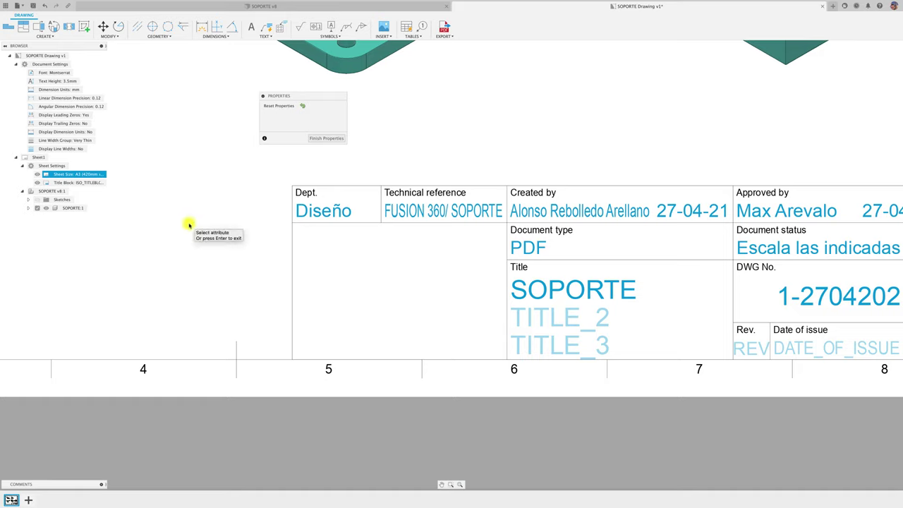
left_click(202, 27)
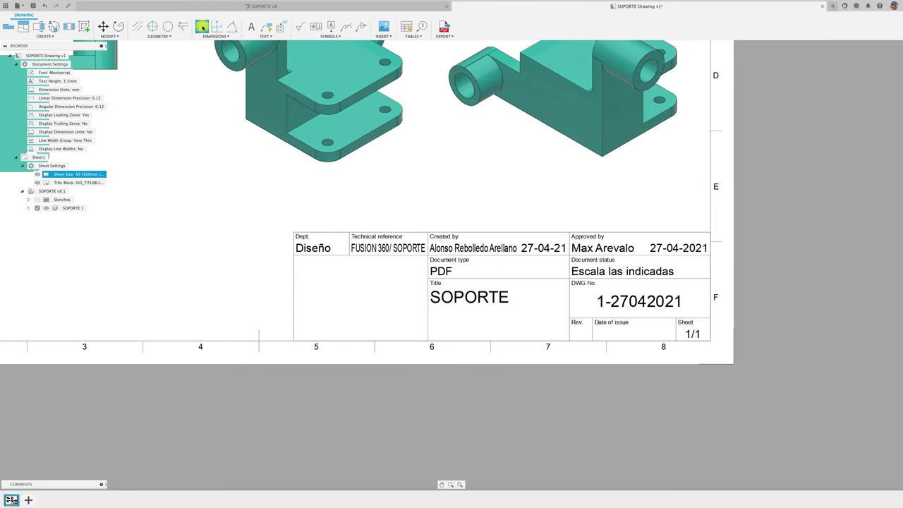
left_click(294, 256)
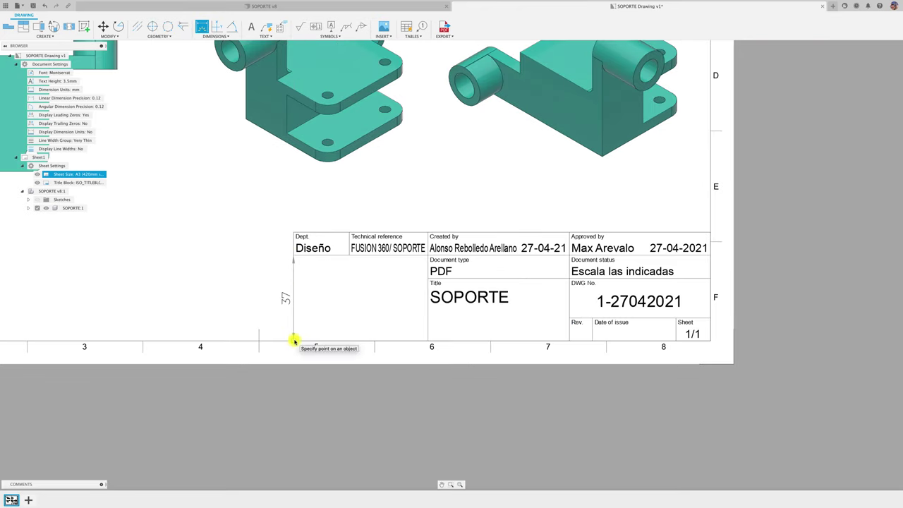
key("Escape")
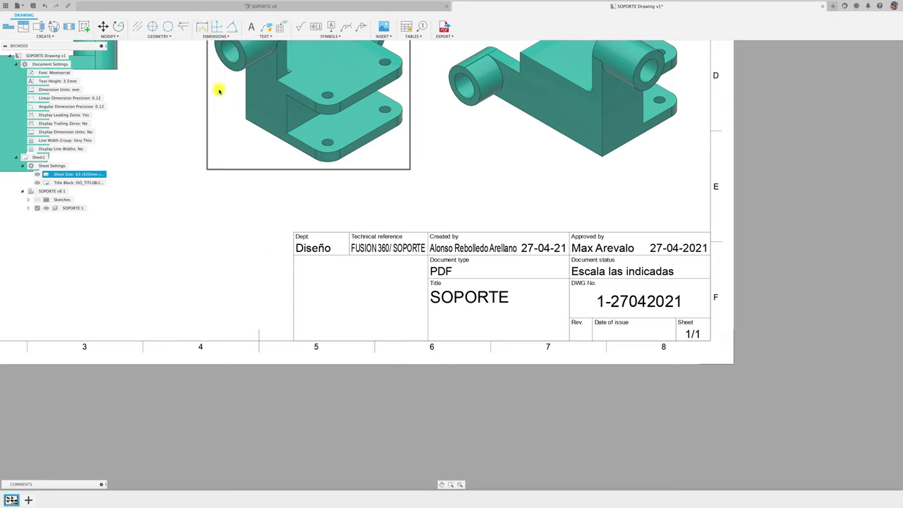
left_click(202, 27)
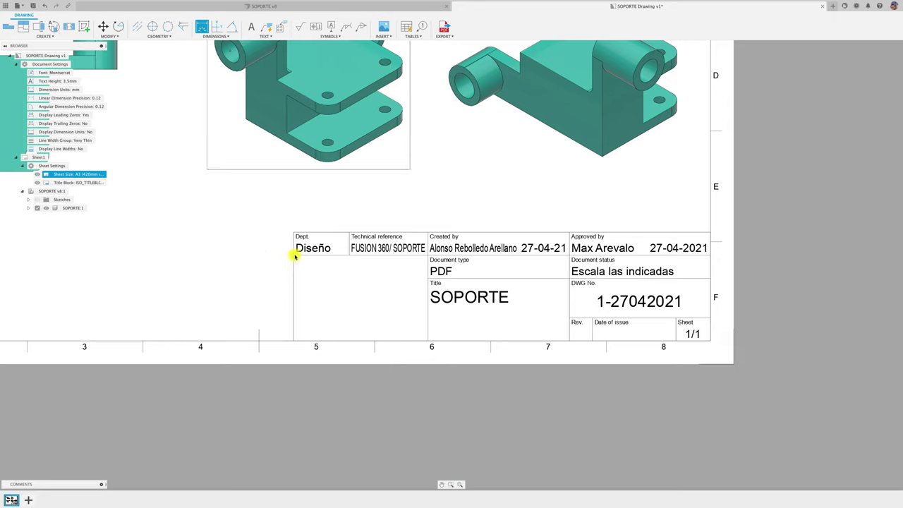
left_click(295, 256)
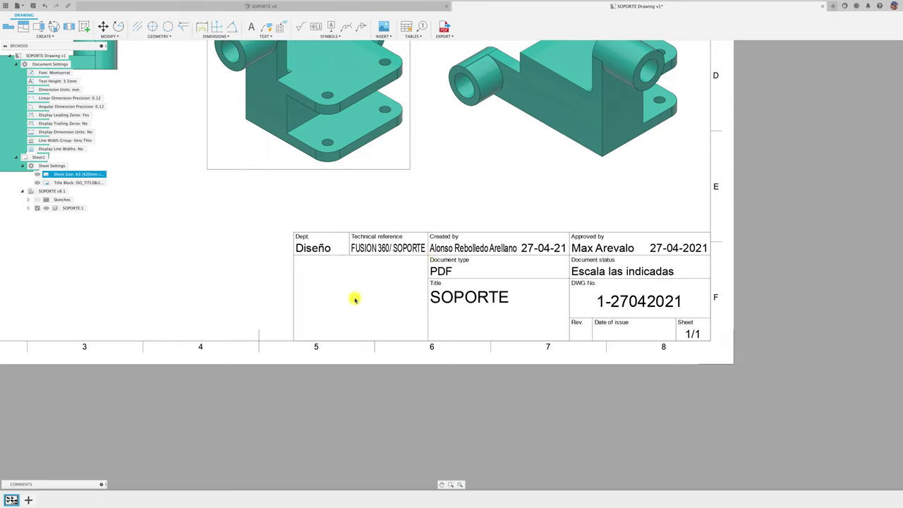
double_click(337, 259)
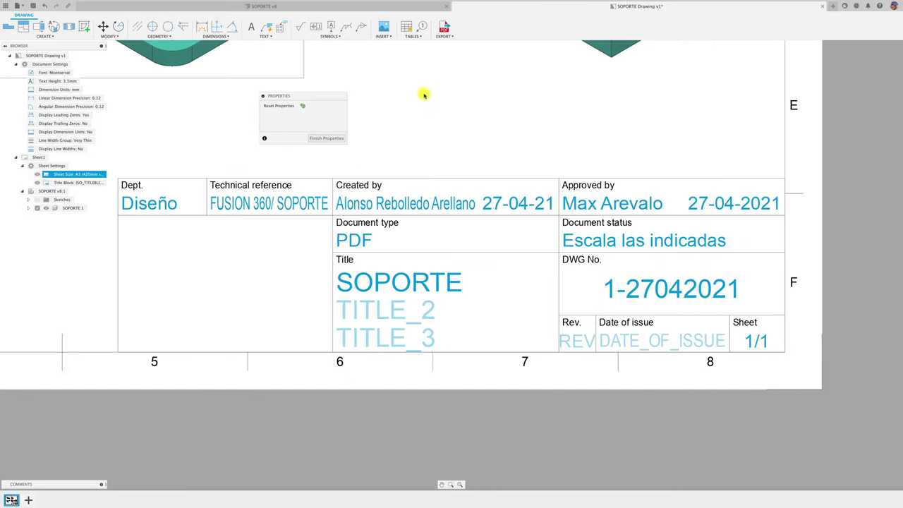
- Insert an image, choosing Logo ARTPLAY-02.jpg from the Desktop
left_click(385, 38)
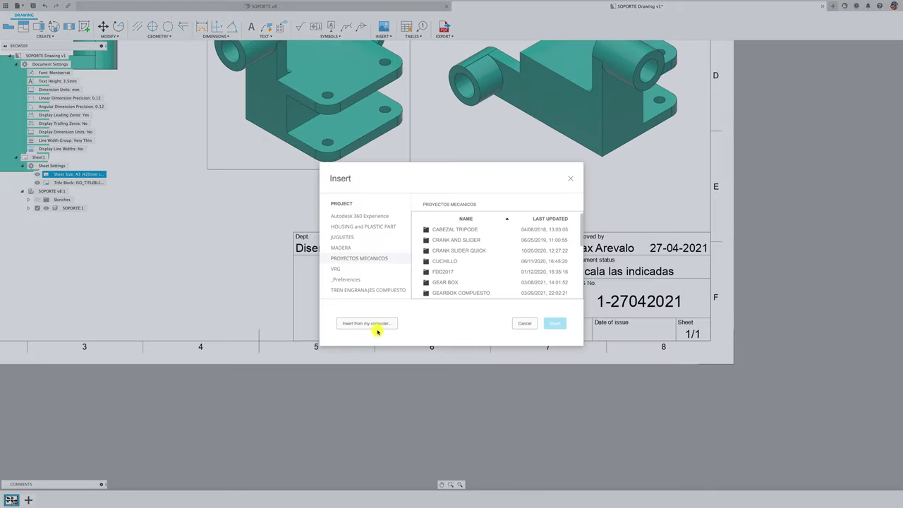
left_click(373, 324)
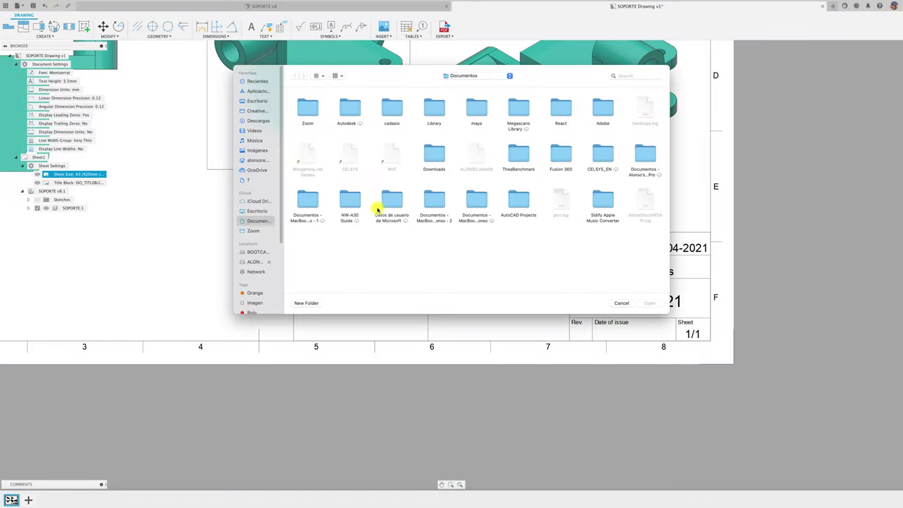
left_click(256, 101)
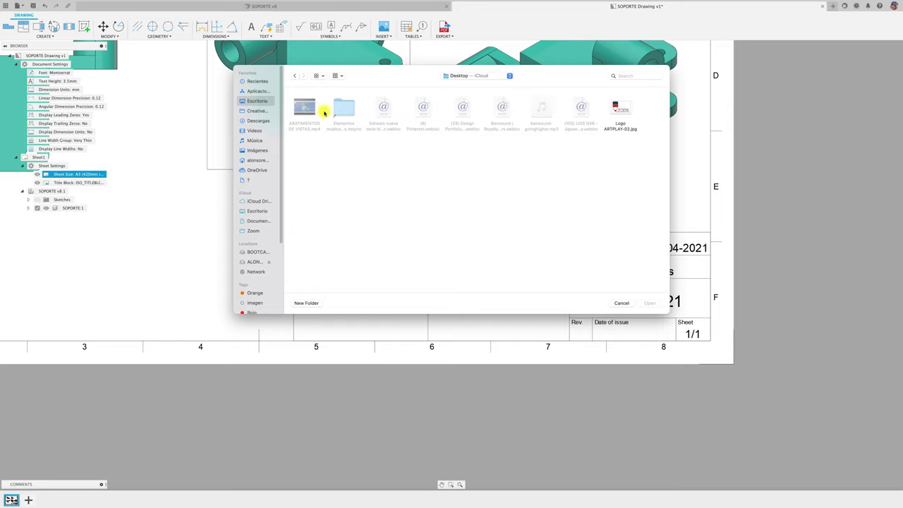
left_click(611, 110)
left_click(650, 302)
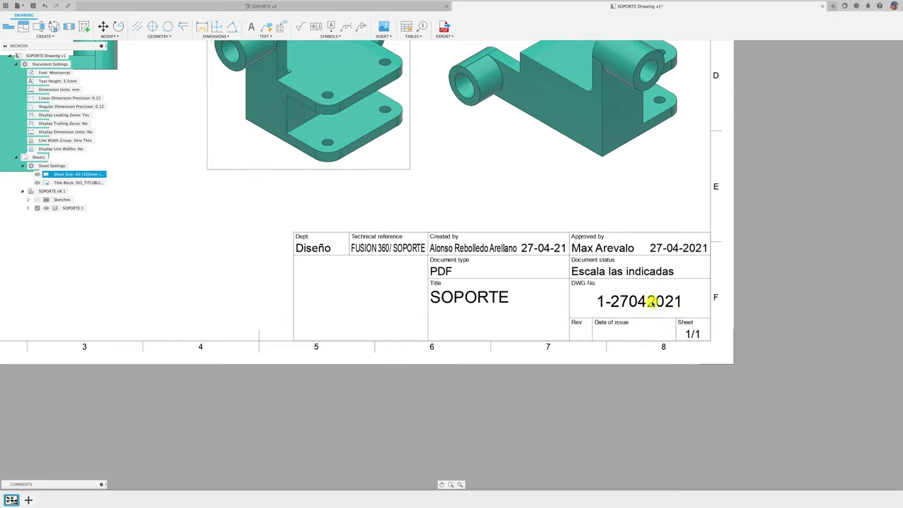
- Place the logo in the empty title-block cell at scale 0.90, offset 1 mm and 2 mm
left_click(295, 344)
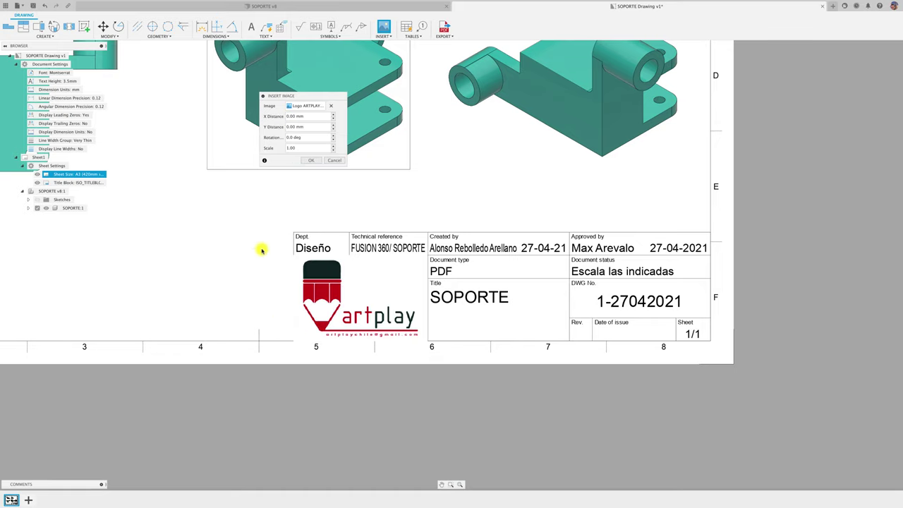
left_click(333, 149)
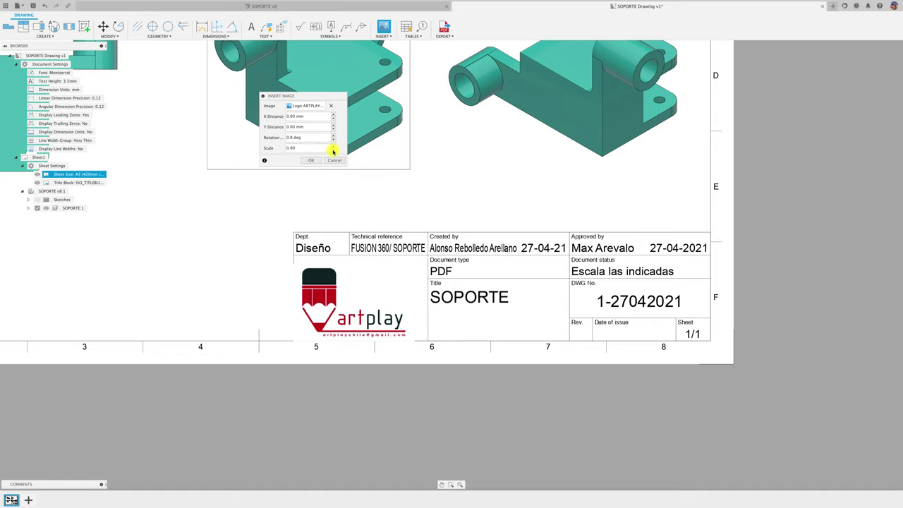
left_click(333, 124)
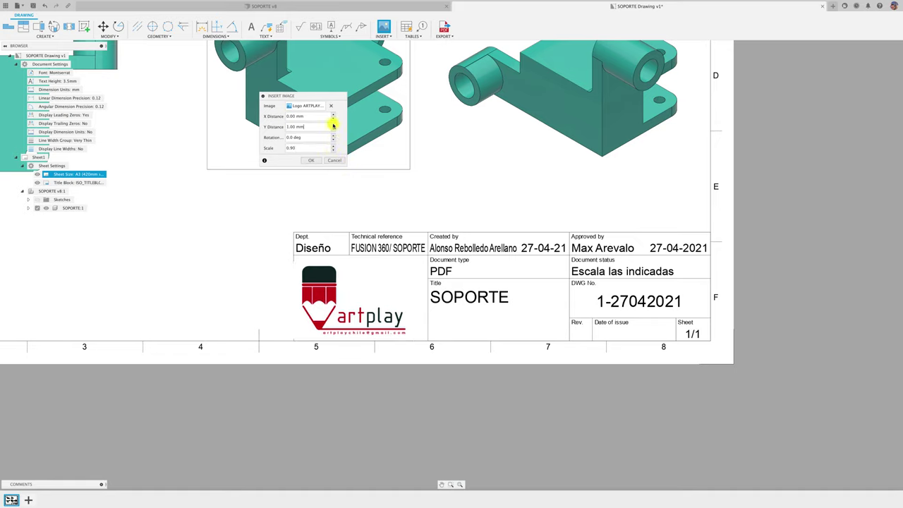
left_click(333, 124)
left_click(334, 117)
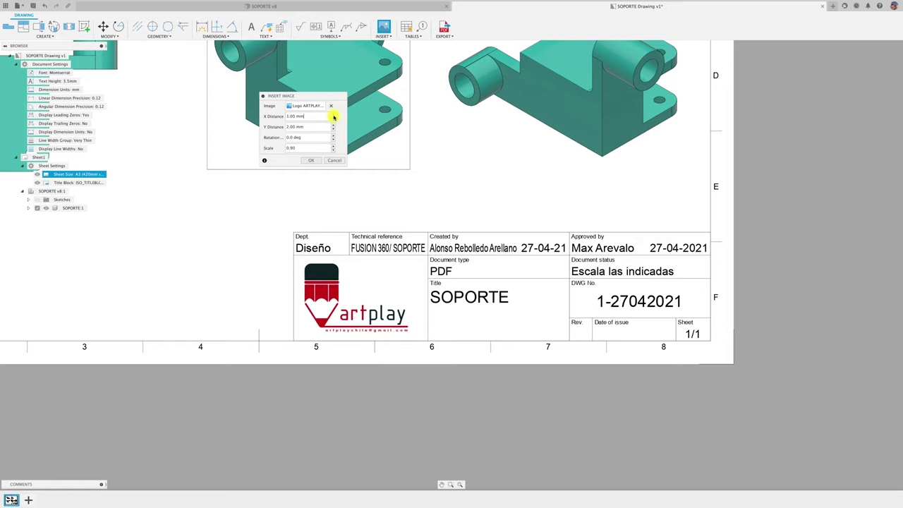
left_click(312, 161)
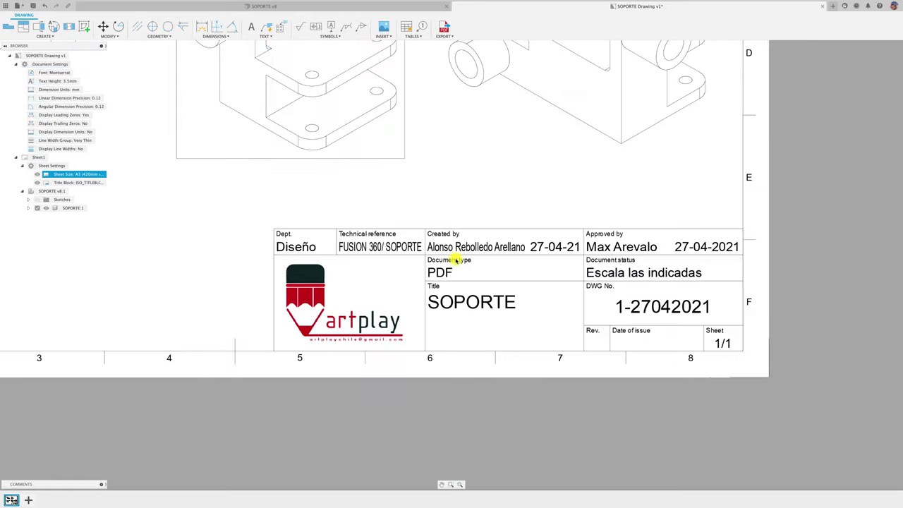
scroll(456, 261, "down", 1)
scroll(457, 261, "down", 2)
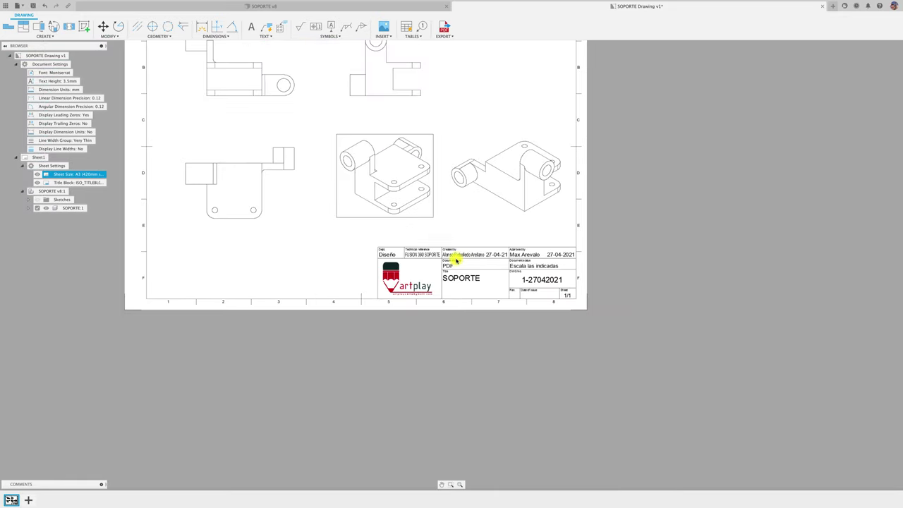
scroll(357, 240, "down", 1)
scroll(361, 260, "down", 1)
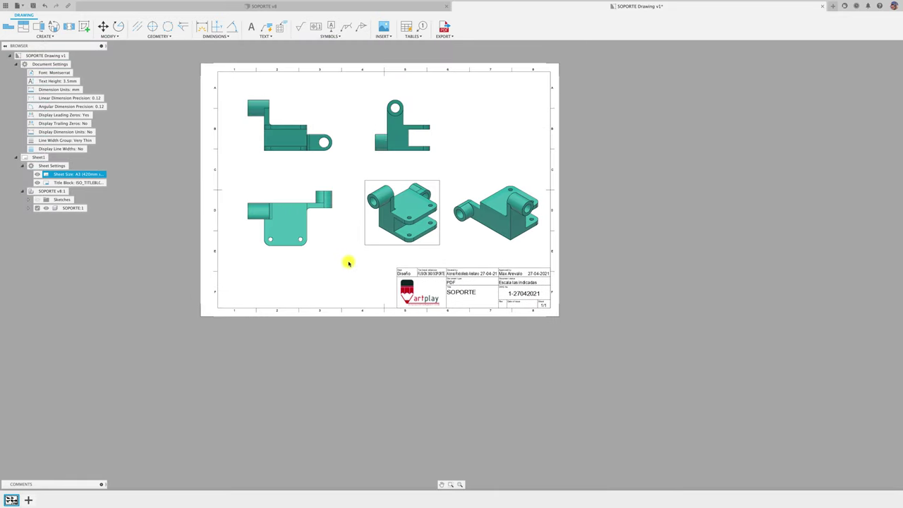
scroll(348, 261, "up", 1)
scroll(349, 263, "up", 1)
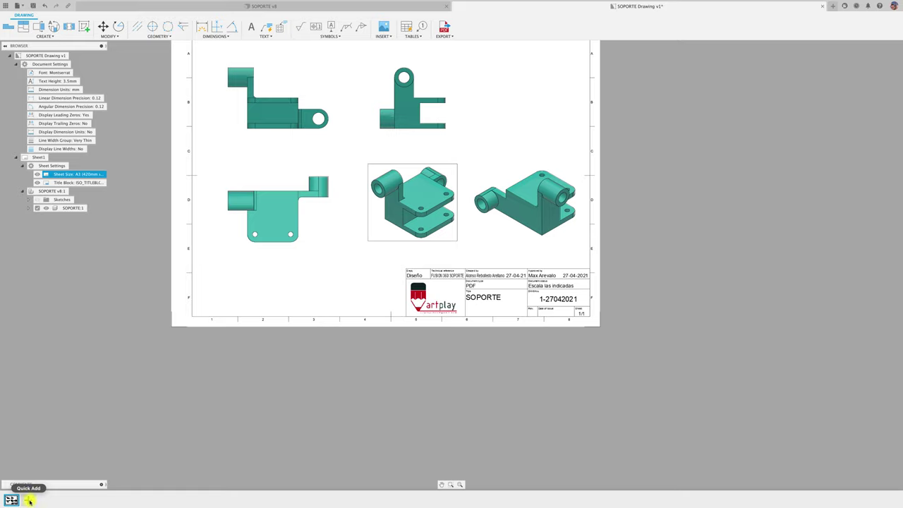
- Add an empty Sheet2, check it, and return to Sheet1 with its views
left_click(30, 501)
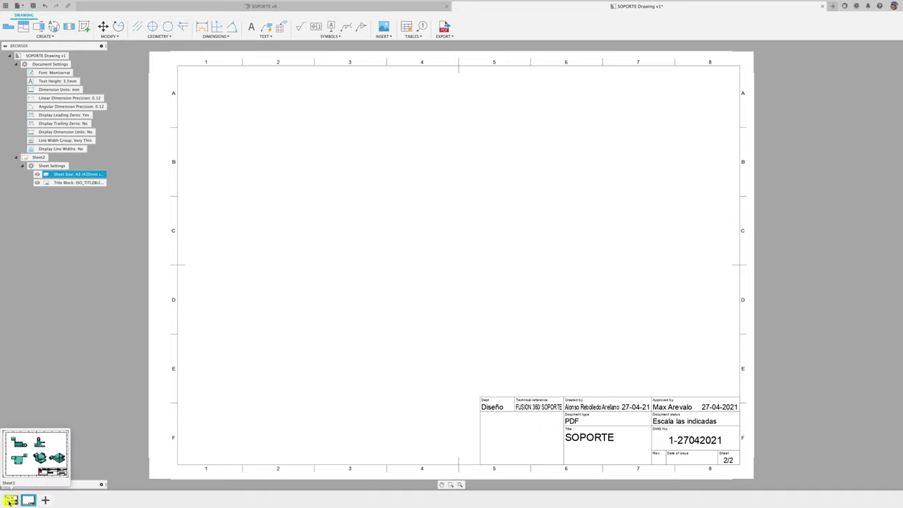
left_click(10, 500)
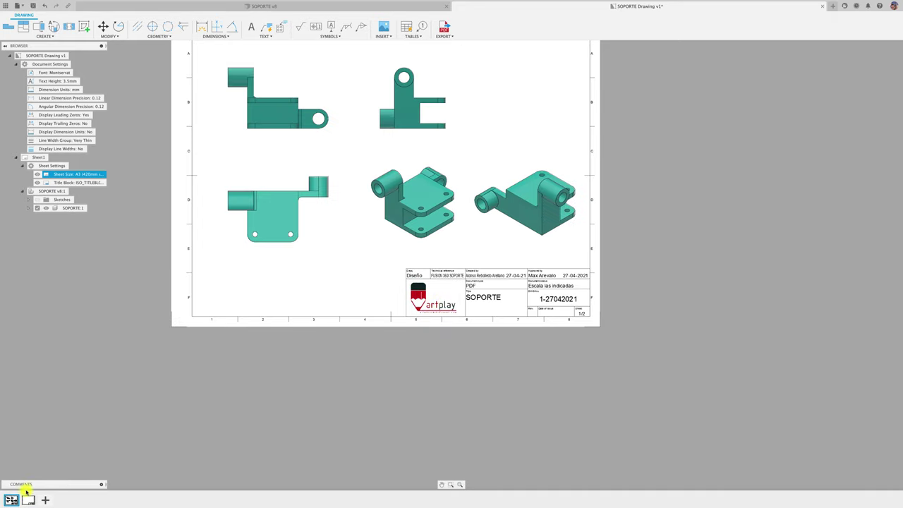
left_click(22, 499)
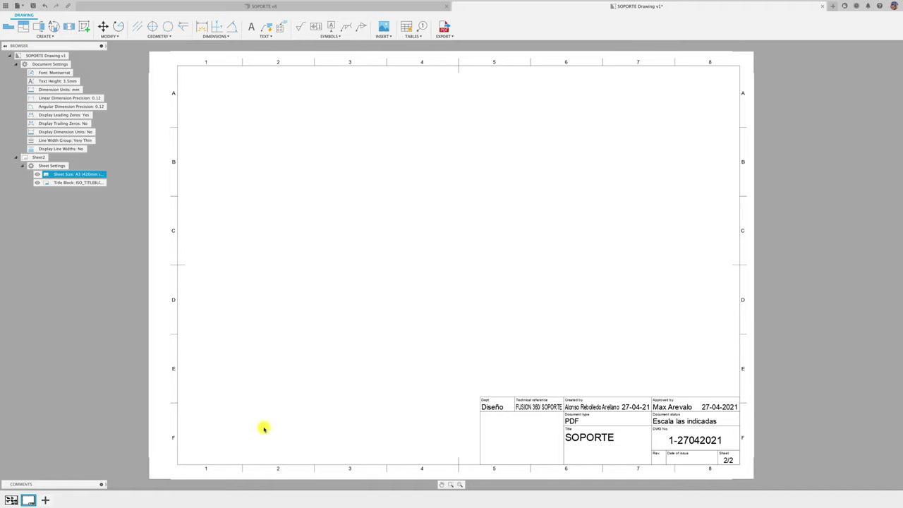
left_click(11, 500)
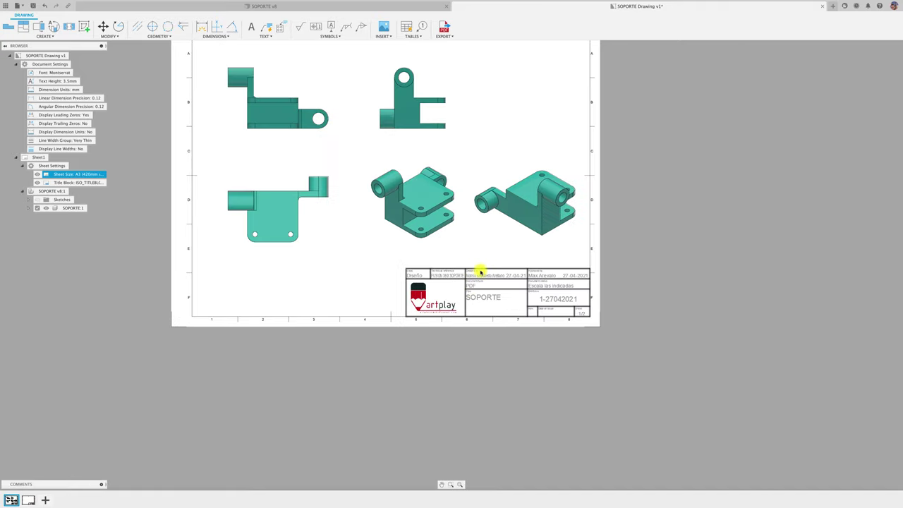
- Edit the title block and set the Rev. field to OK
scroll(540, 282, "up", 4)
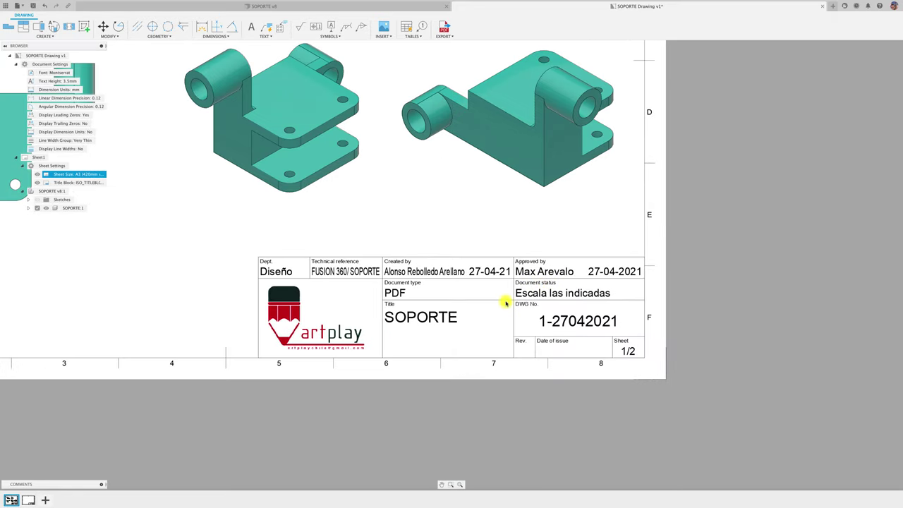
double_click(505, 304)
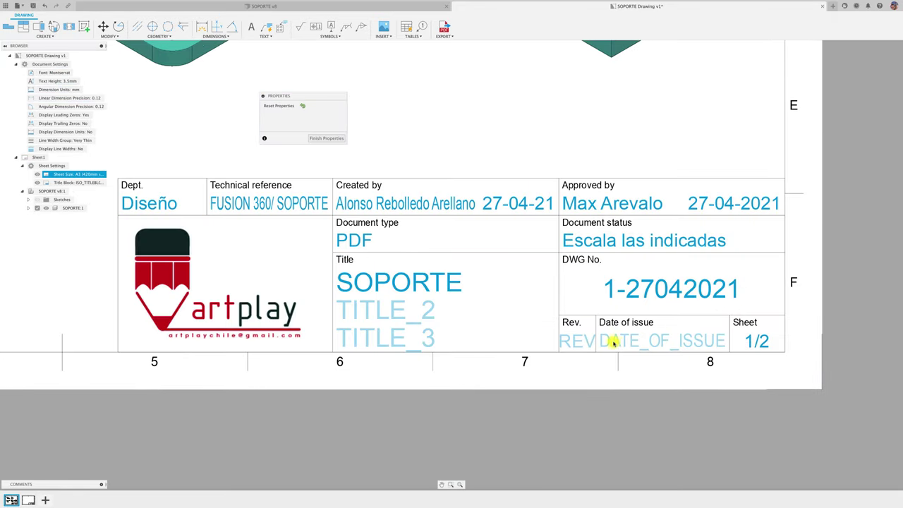
left_click(576, 341)
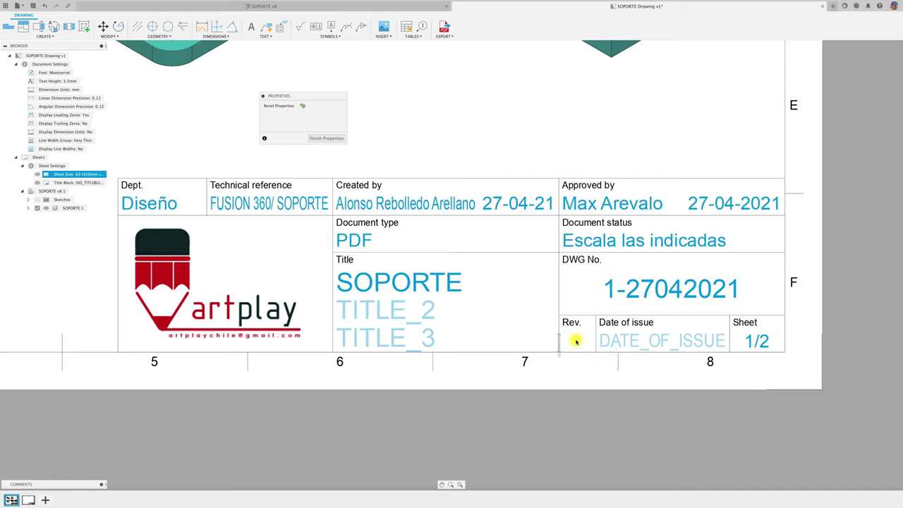
type("OK")
key("Return")
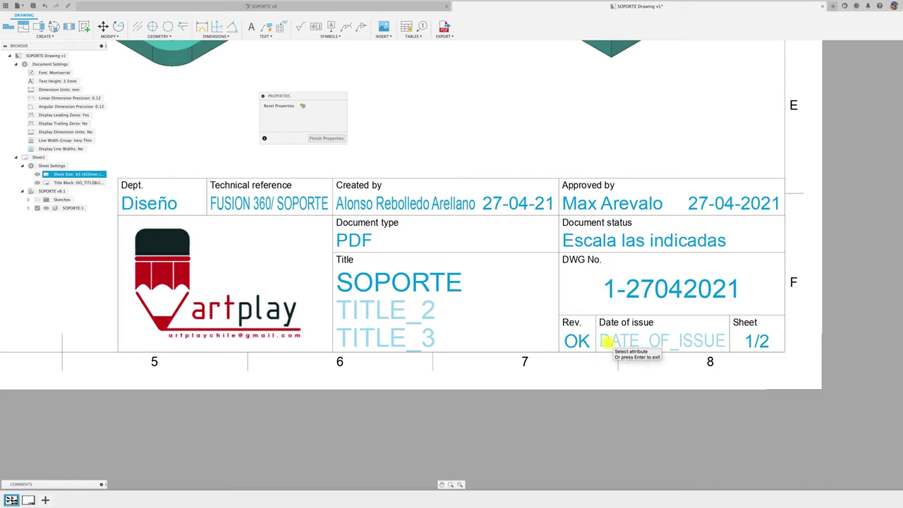
- Set the Date of issue to 01-05-2021 and finish editing the title block properties
left_click(604, 341)
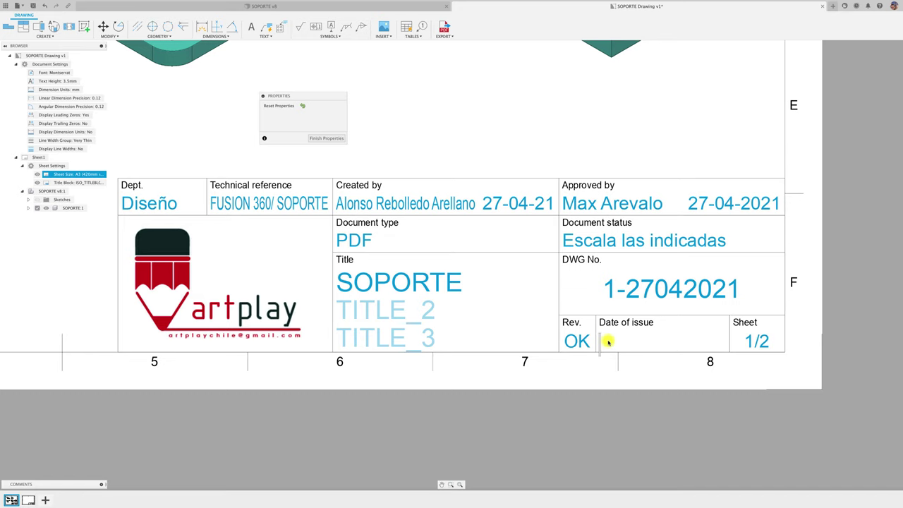
type("01")
type("-05")
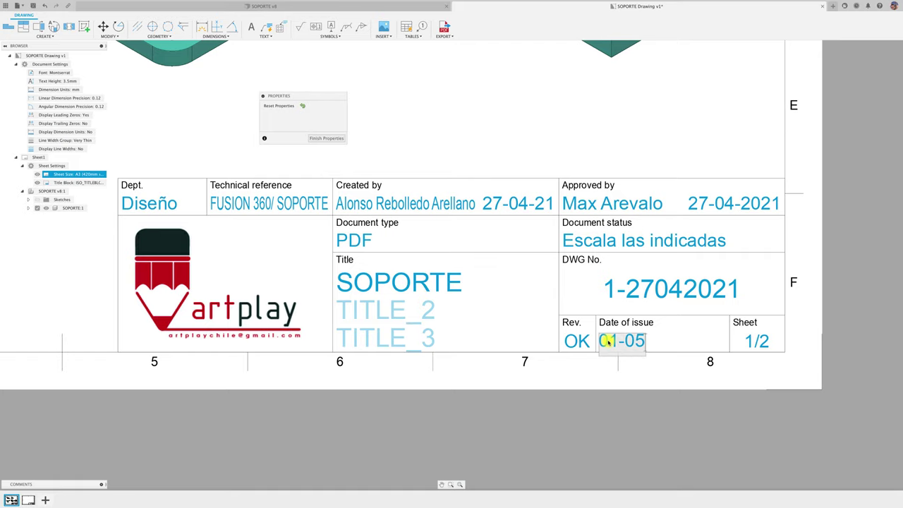
type("-2021")
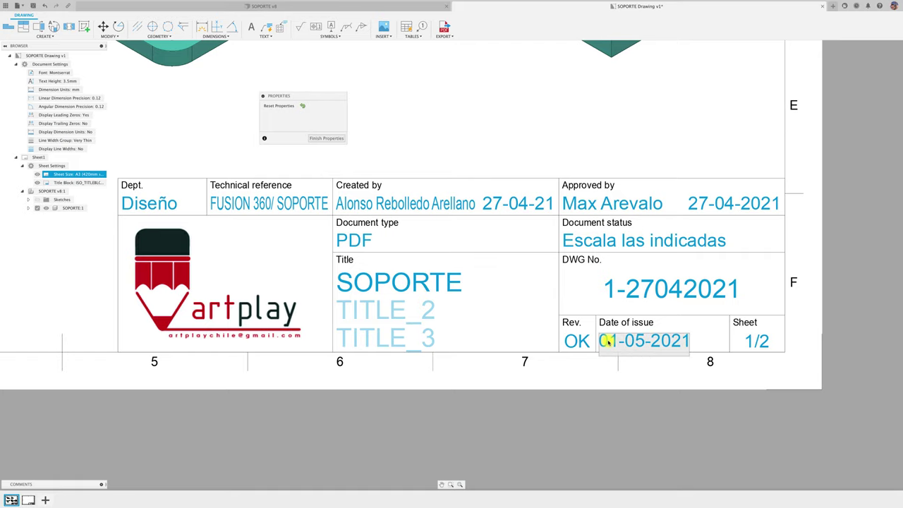
left_click(649, 411)
scroll(652, 414, "down", 2)
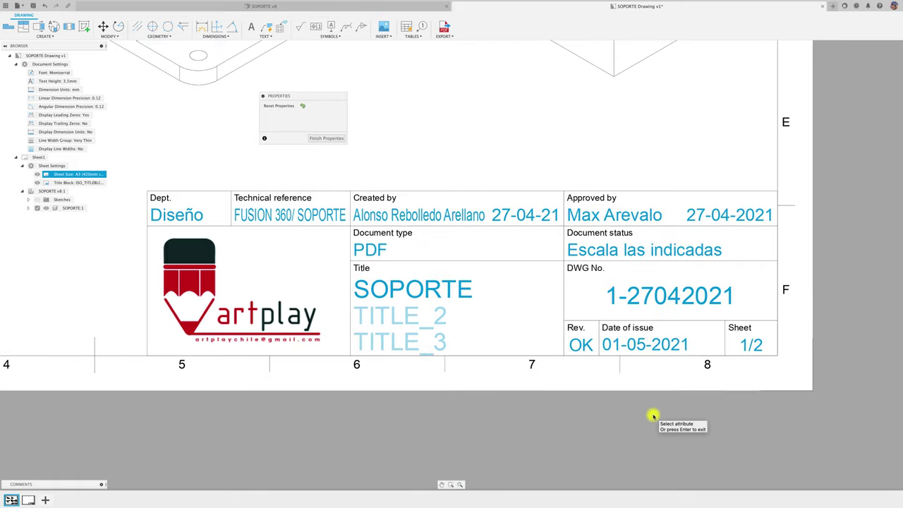
scroll(652, 415, "down", 2)
scroll(652, 415, "down", 1)
scroll(652, 414, "down", 2)
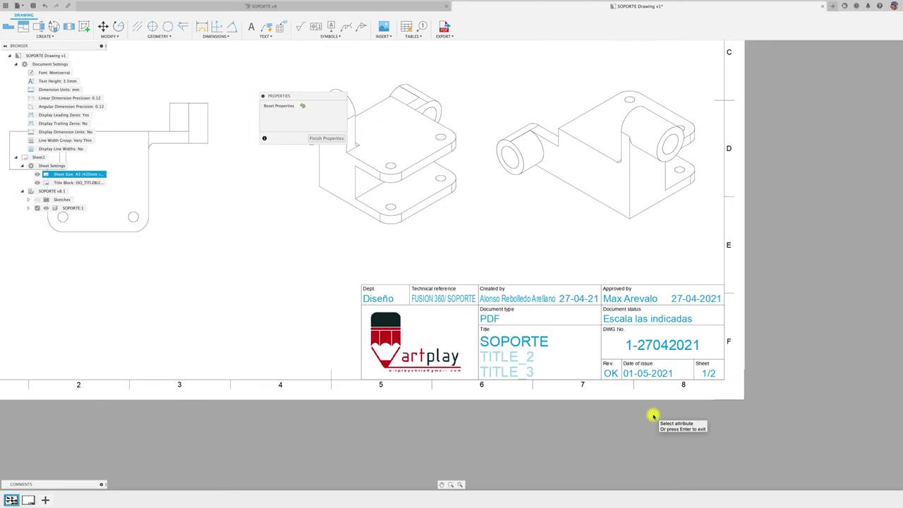
left_click(338, 139)
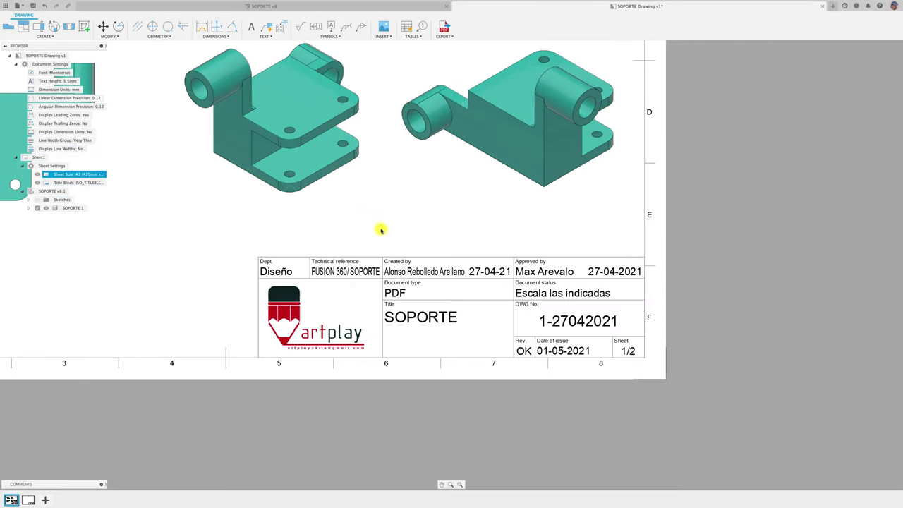
middle_click_drag(383, 228, 595, 258)
scroll(480, 253, "down", 1)
scroll(478, 252, "down", 1)
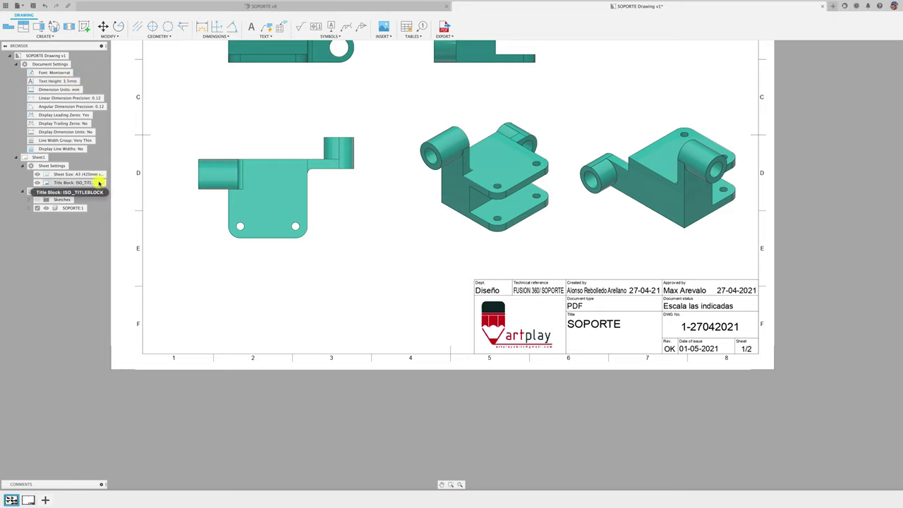
left_click(101, 182)
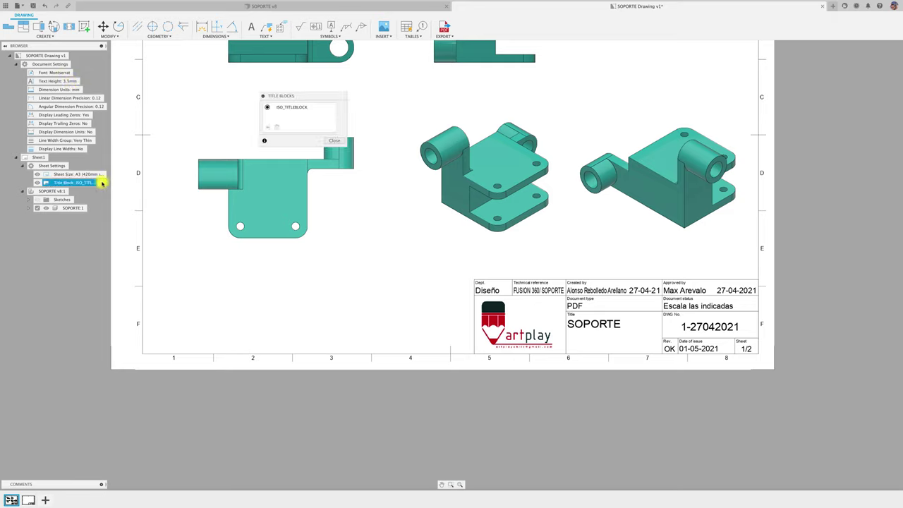
left_click(277, 108)
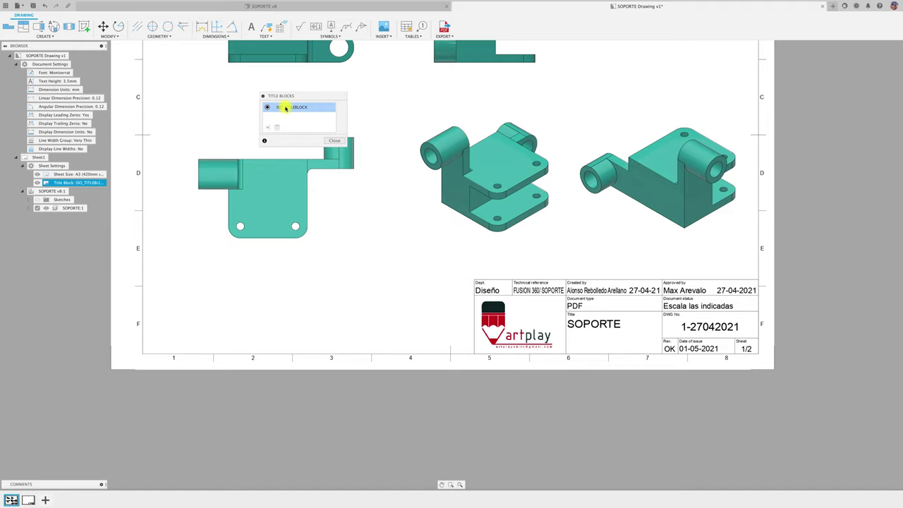
left_click(335, 141)
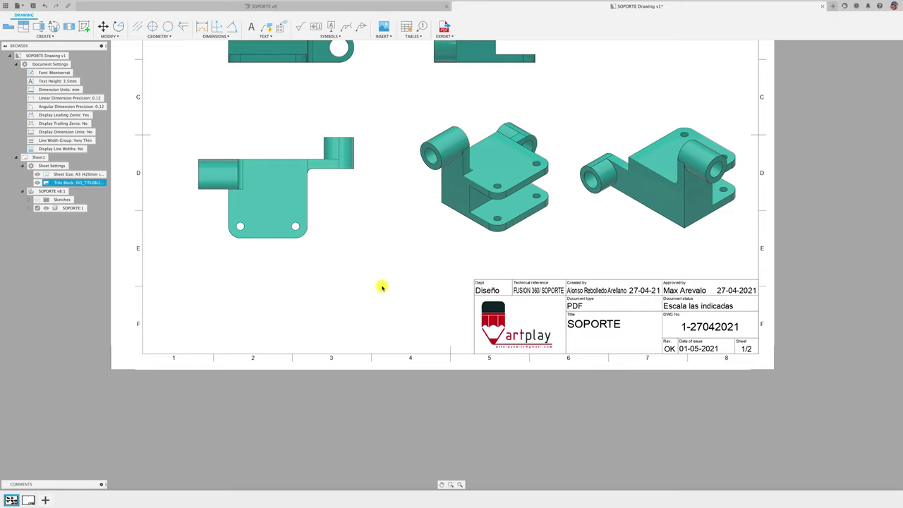
scroll(381, 286, "down", 2)
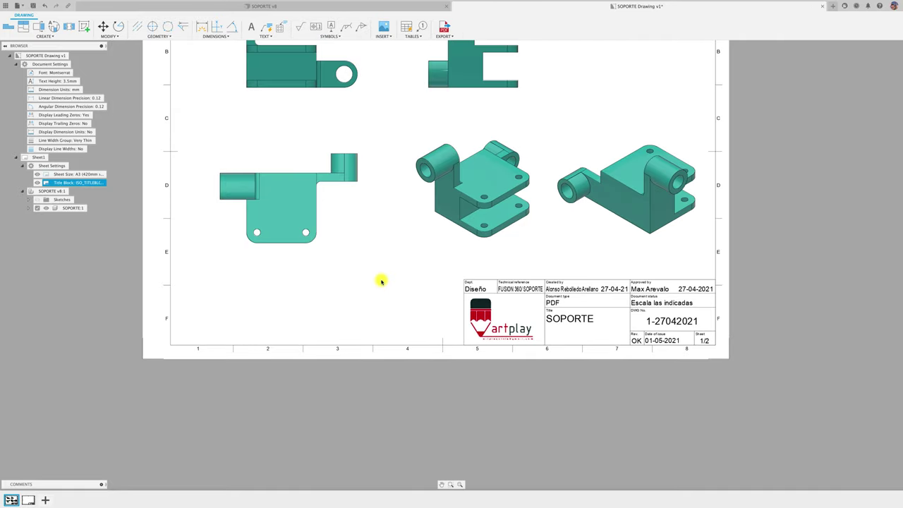
scroll(383, 278, "down", 2)
scroll(393, 319, "down", 1)
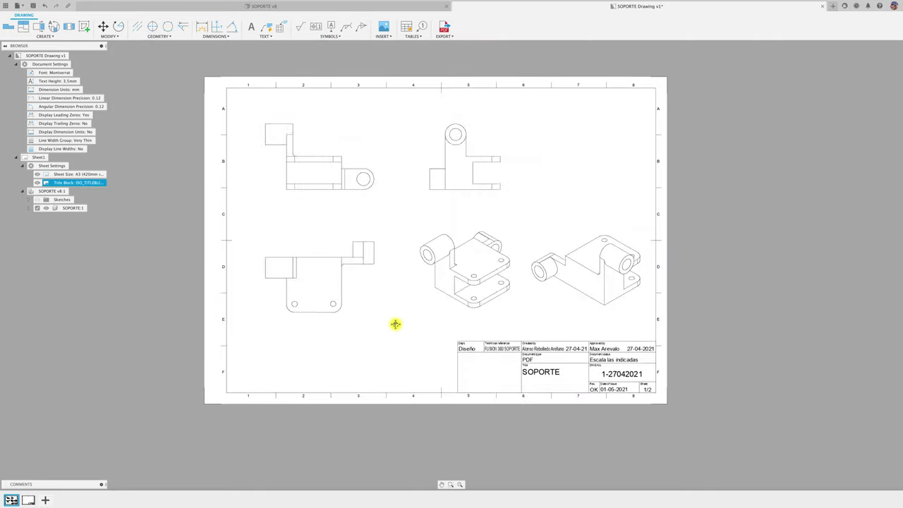